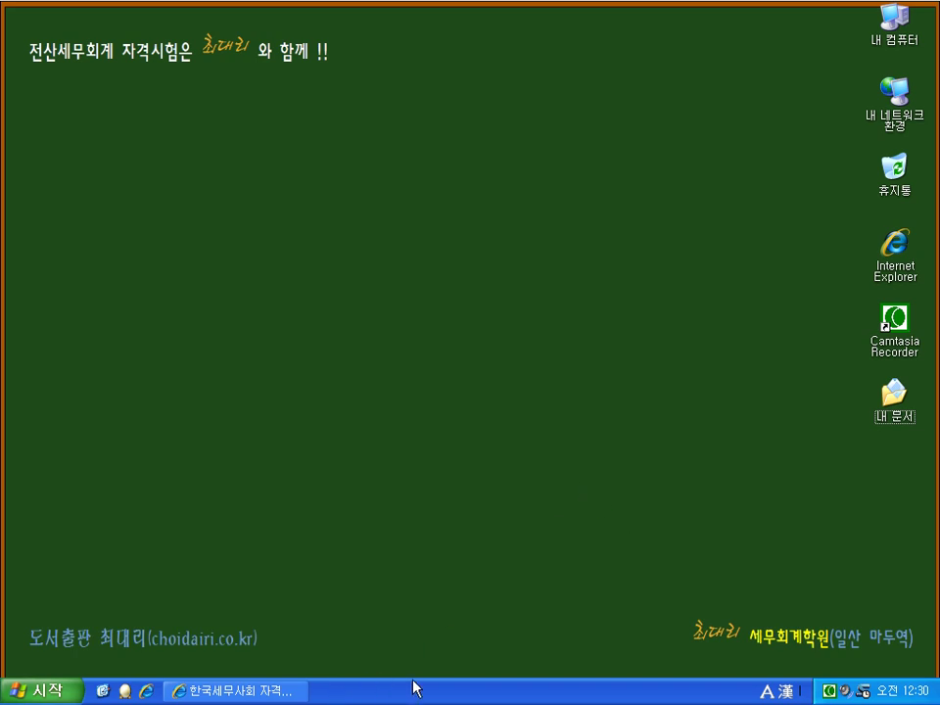
pyautogui.click(247, 691)
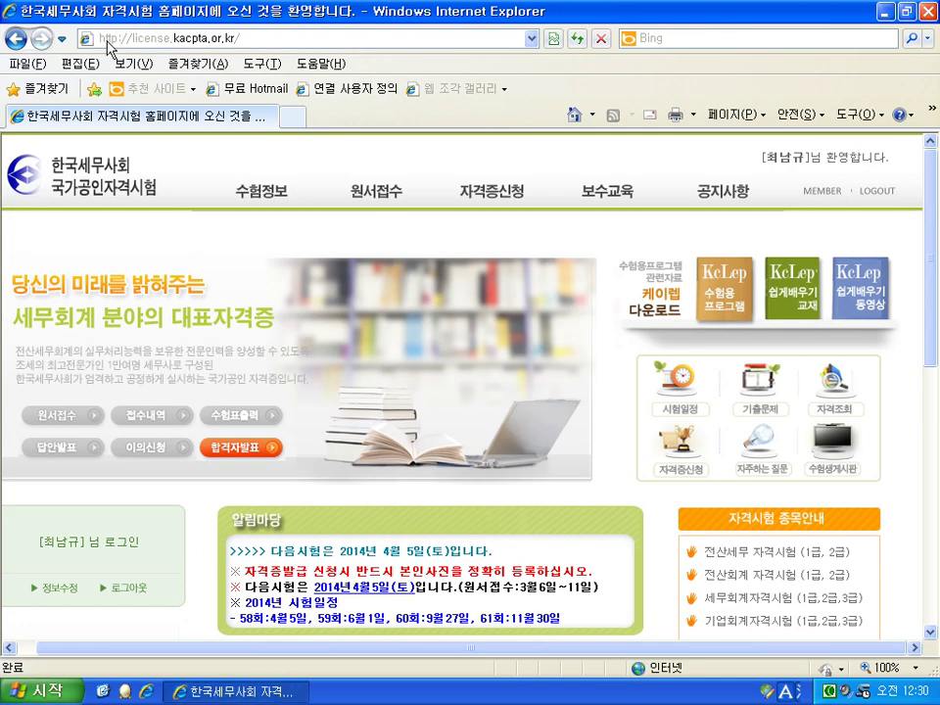
pyautogui.click(726, 311)
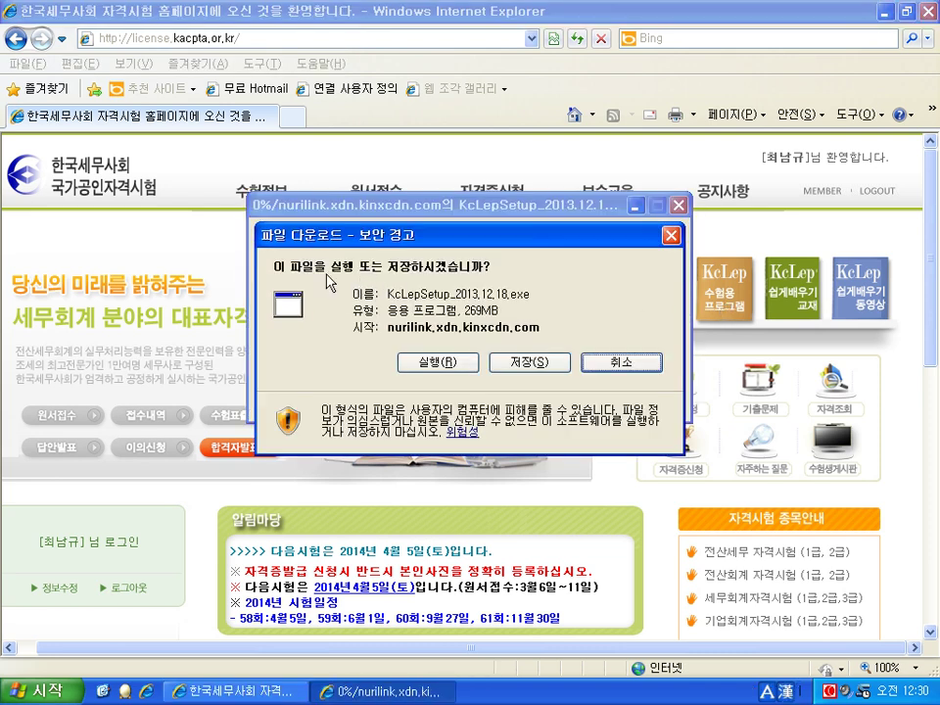
pyautogui.click(525, 362)
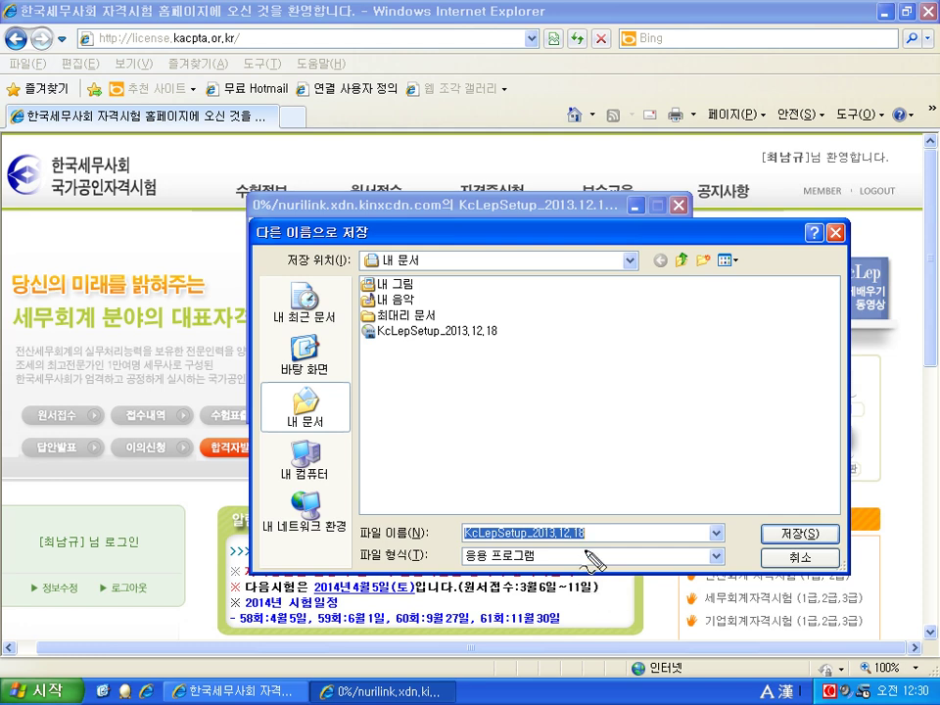
pyautogui.moveTo(581, 545)
pyautogui.mouseDown()
pyautogui.moveTo(542, 546)
pyautogui.moveTo(549, 511)
pyautogui.moveTo(591, 519)
pyautogui.moveTo(595, 541)
pyautogui.mouseUp()
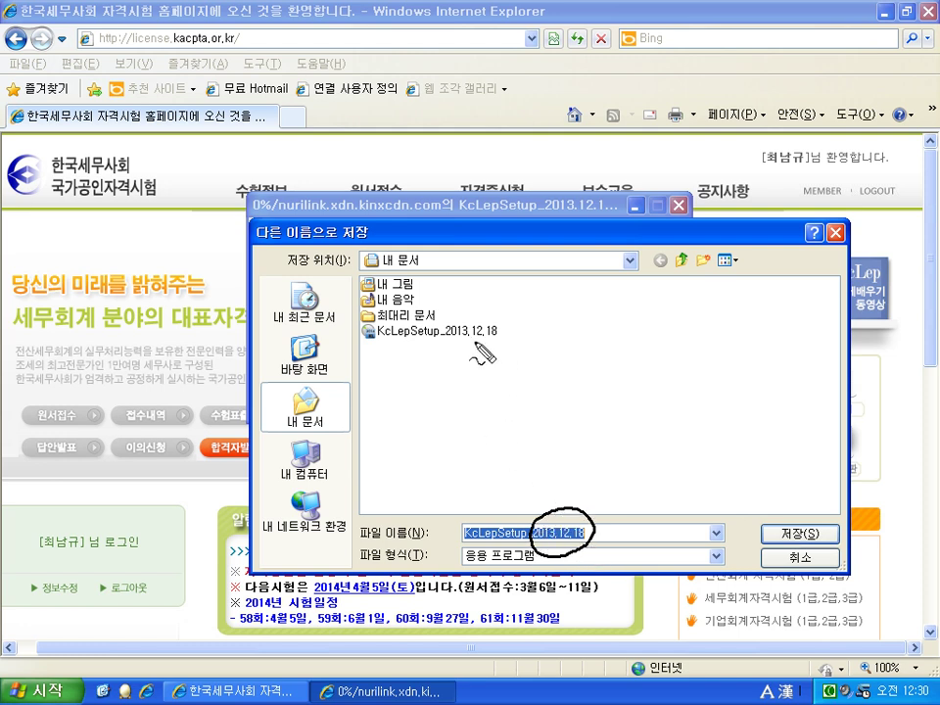
pyautogui.moveTo(472, 340); pyautogui.dragTo(496, 340)
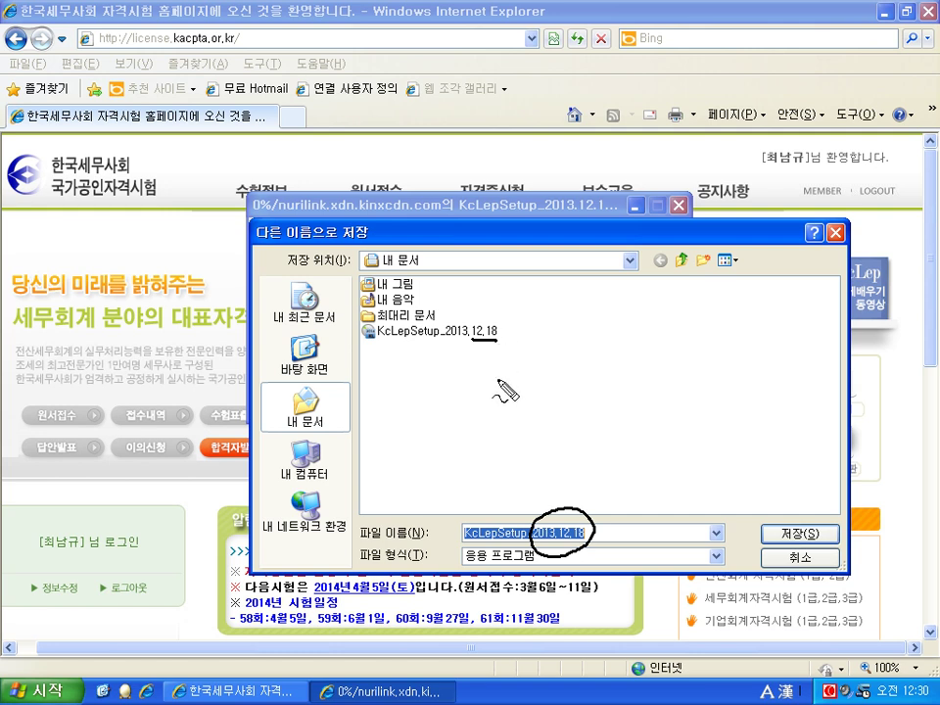
pyautogui.press('Escape')
pyautogui.click(795, 558)
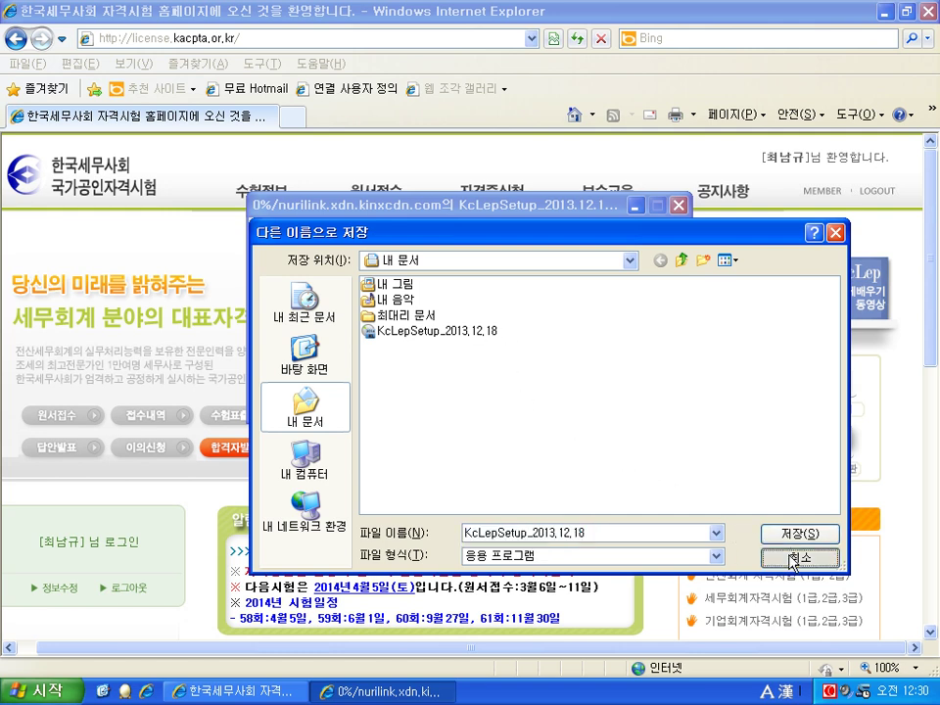
pyautogui.click(926, 12)
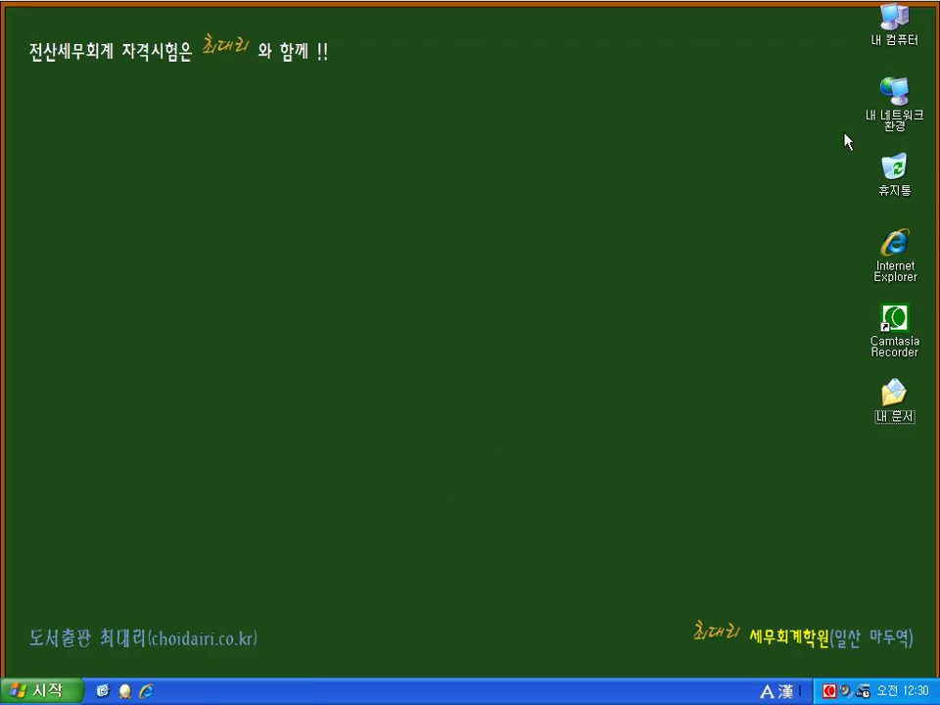
# - Run the KcLepSetup_2013.12.18 installer from the 내 문서 folder and accept the licence agreement
pyautogui.doubleClick(893, 394)
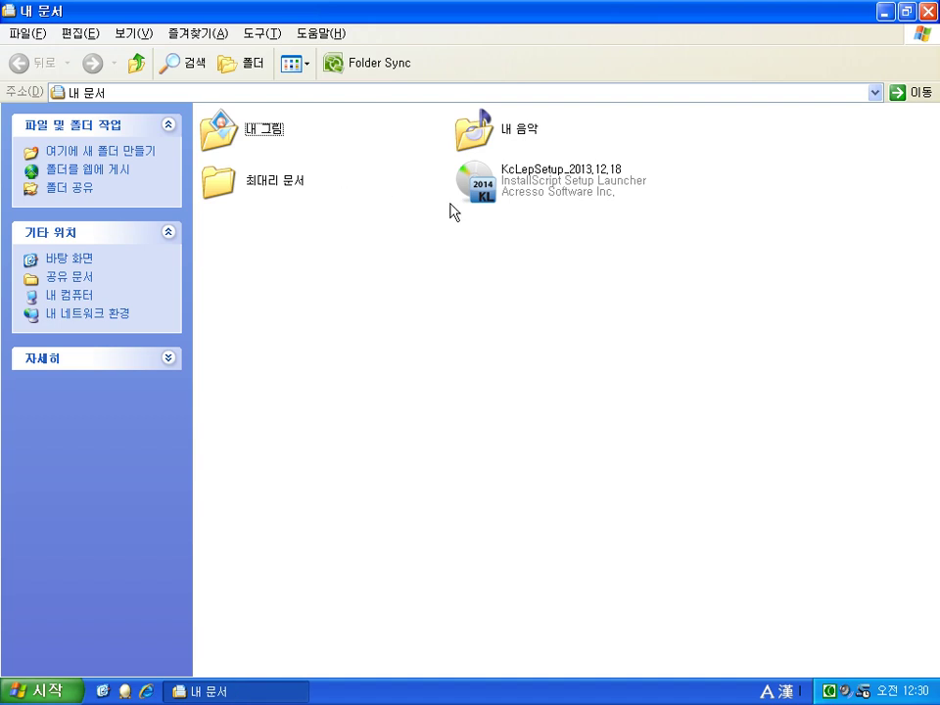
pyautogui.click(609, 180)
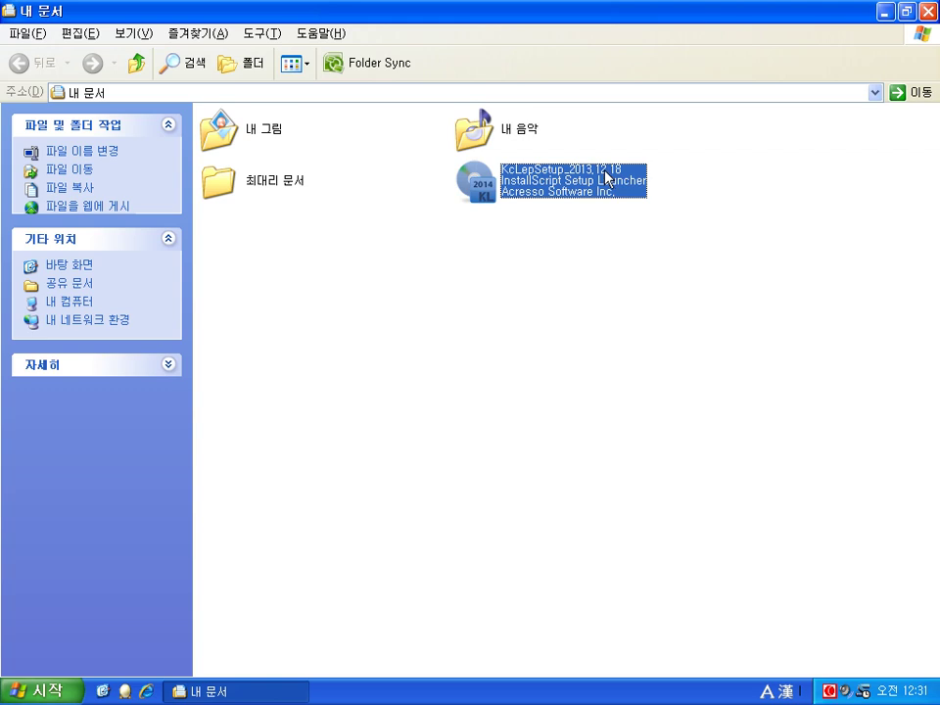
pyautogui.doubleClick(608, 179)
pyautogui.click(527, 372)
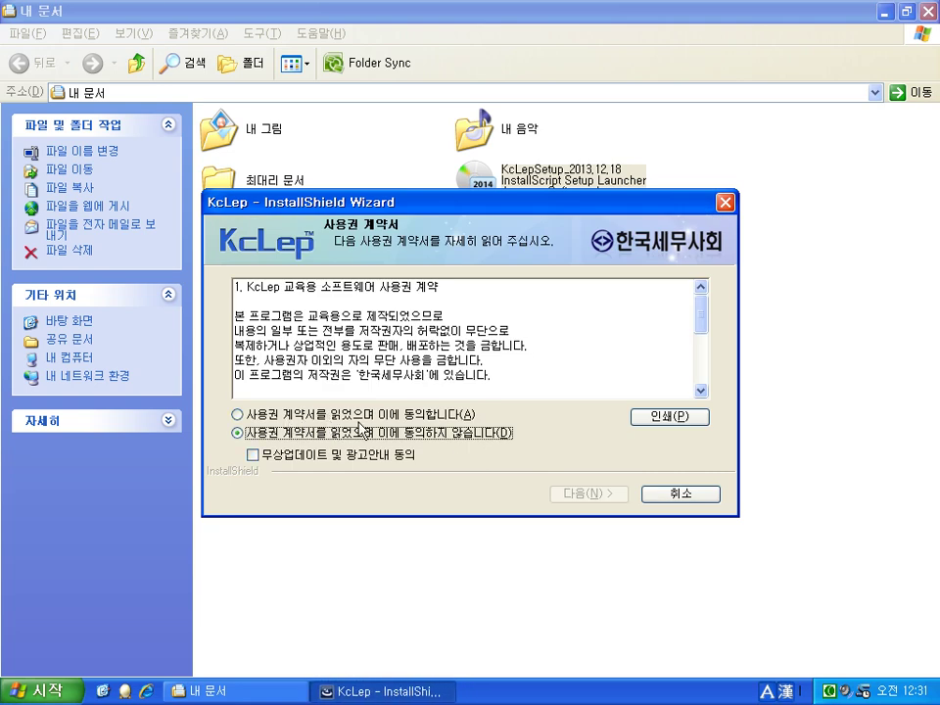
pyautogui.click(237, 415)
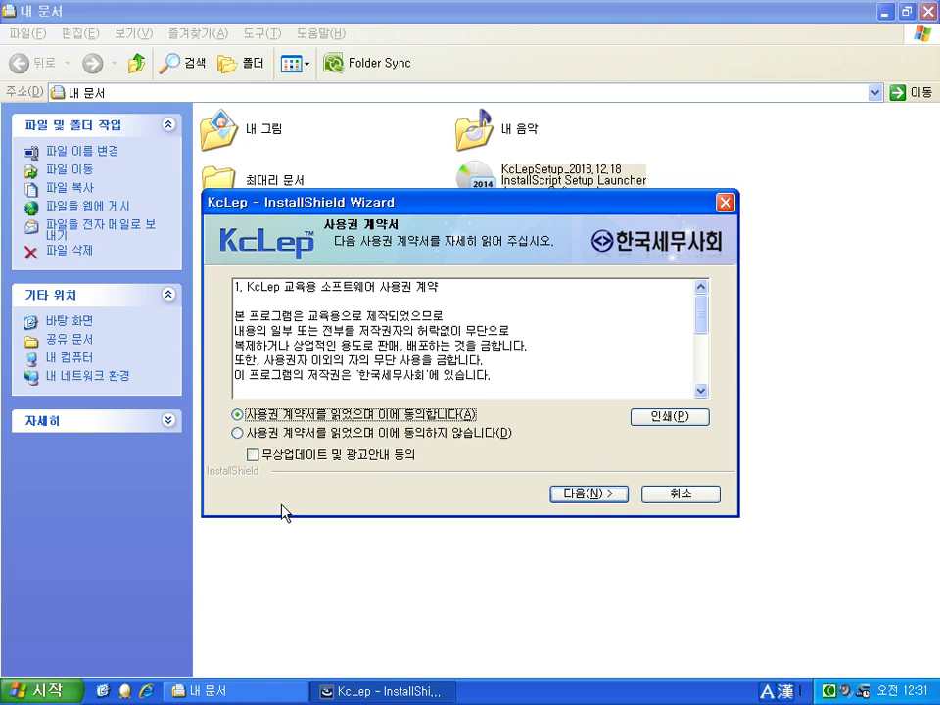
pyautogui.click(253, 454)
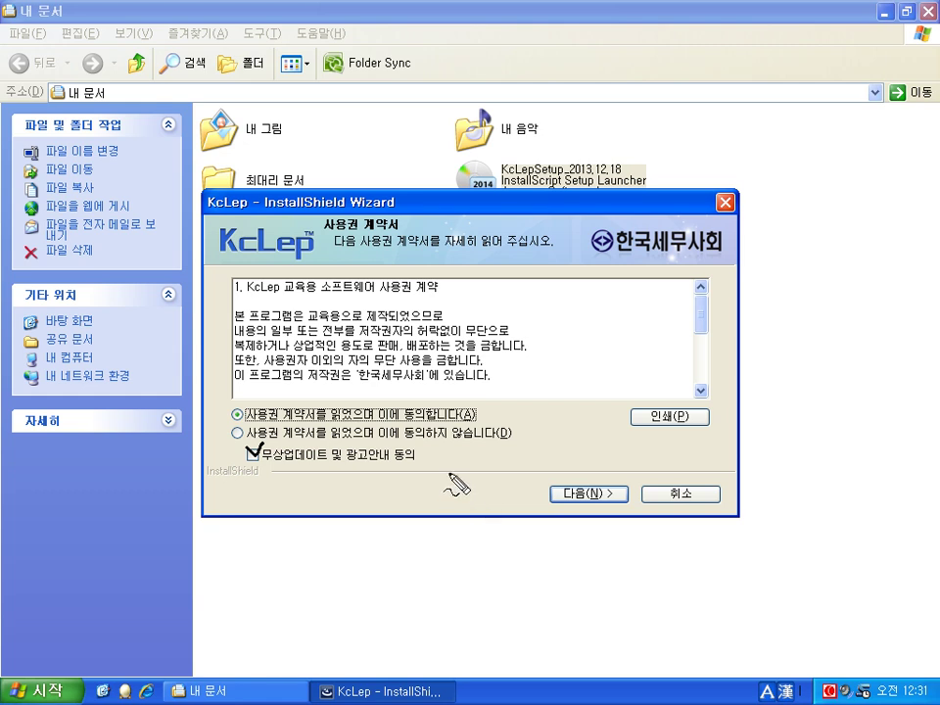
pyautogui.moveTo(449, 475)
pyautogui.mouseDown()
pyautogui.moveTo(485, 495)
pyautogui.moveTo(505, 485)
pyautogui.moveTo(527, 498)
pyautogui.moveTo(514, 516)
pyautogui.moveTo(535, 509)
pyautogui.moveTo(535, 518)
pyautogui.mouseUp()
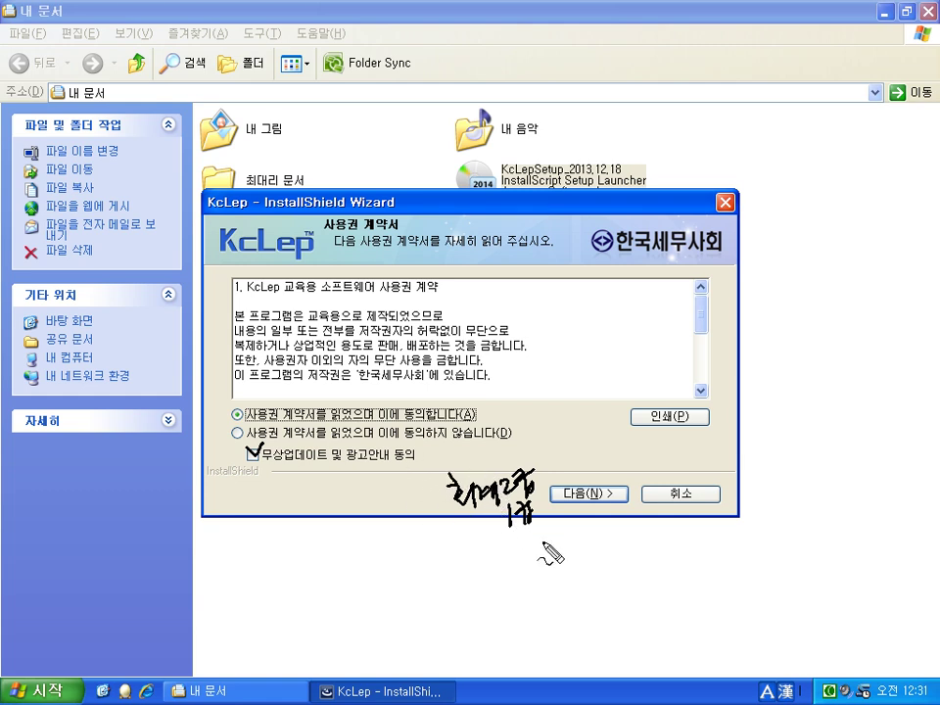
pyautogui.moveTo(485, 549)
pyautogui.mouseDown()
pyautogui.moveTo(477, 566)
pyautogui.moveTo(486, 572)
pyautogui.mouseUp()
pyautogui.moveTo(495, 547)
pyautogui.mouseDown()
pyautogui.moveTo(492, 569)
pyautogui.moveTo(503, 567)
pyautogui.mouseUp()
pyautogui.moveTo(509, 544); pyautogui.dragTo(531, 553)
pyautogui.moveTo(523, 556)
pyautogui.mouseDown()
pyautogui.moveTo(526, 572)
pyautogui.moveTo(540, 558)
pyautogui.mouseUp()
pyautogui.moveTo(543, 535); pyautogui.dragTo(563, 542)
pyautogui.moveTo(549, 547); pyautogui.dragTo(562, 556)
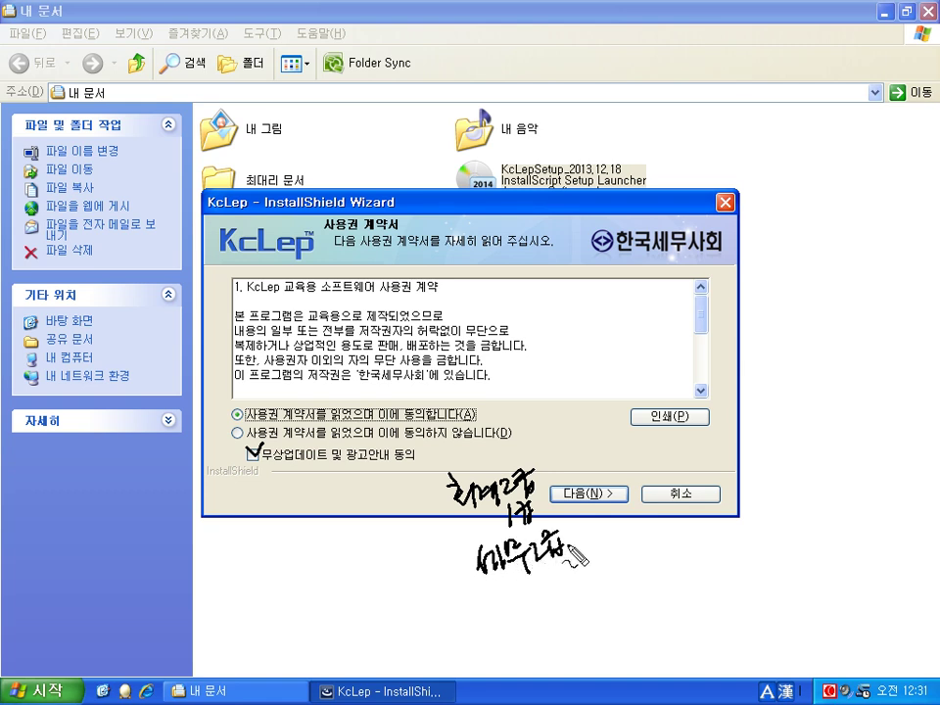
pyautogui.moveTo(619, 157)
pyautogui.mouseDown()
pyautogui.moveTo(587, 181)
pyautogui.moveTo(672, 144)
pyautogui.mouseUp()
pyautogui.moveTo(662, 138); pyautogui.dragTo(663, 152)
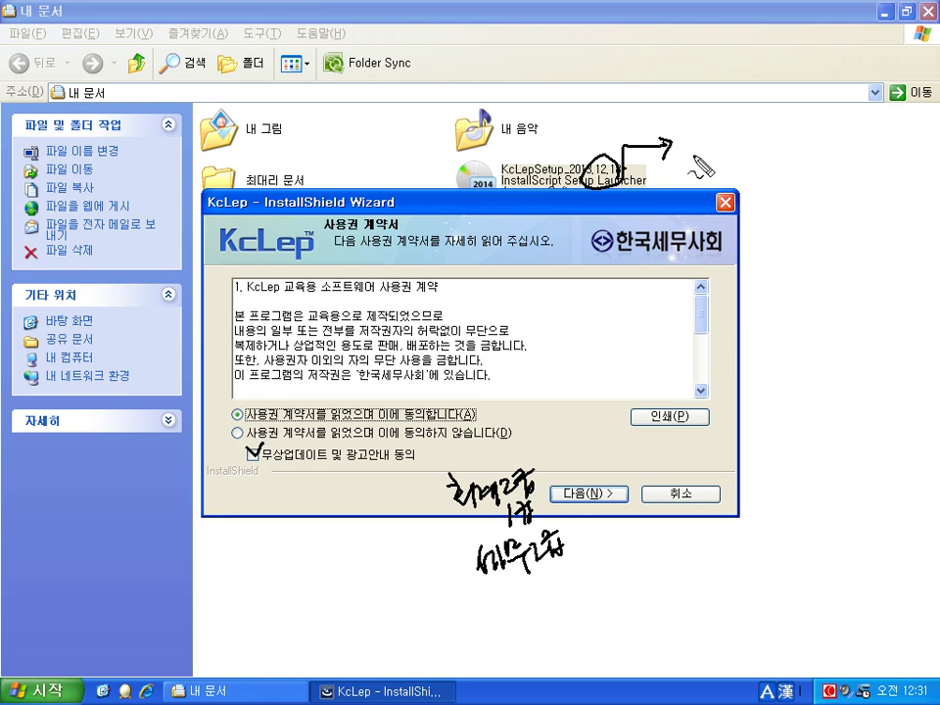
pyautogui.moveTo(718, 133)
pyautogui.mouseDown()
pyautogui.moveTo(709, 156)
pyautogui.moveTo(723, 149)
pyautogui.mouseUp()
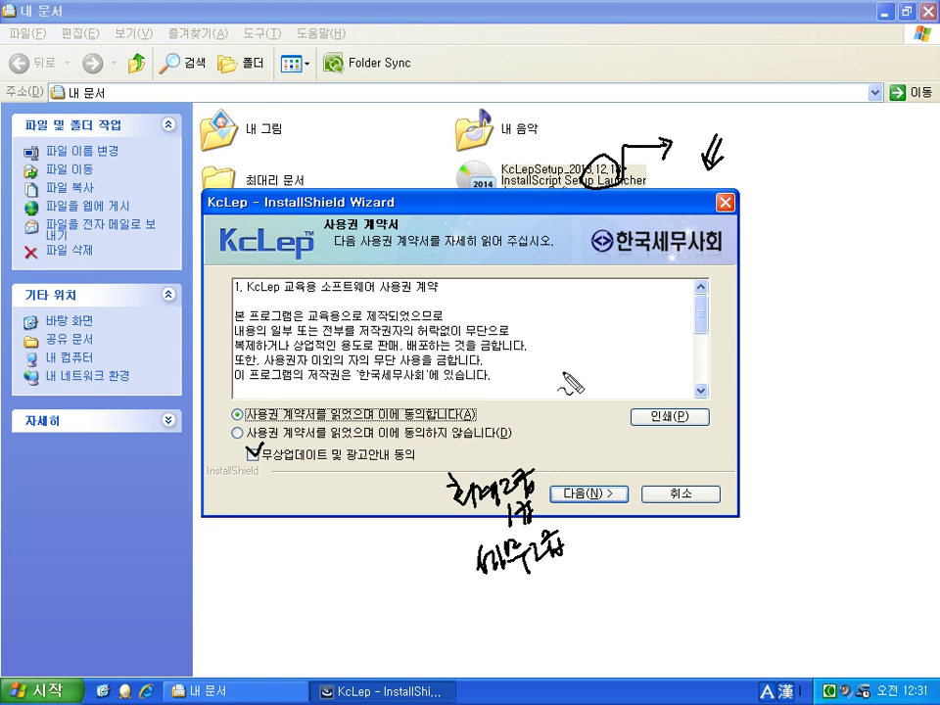
pyautogui.moveTo(310, 468); pyautogui.dragTo(358, 466)
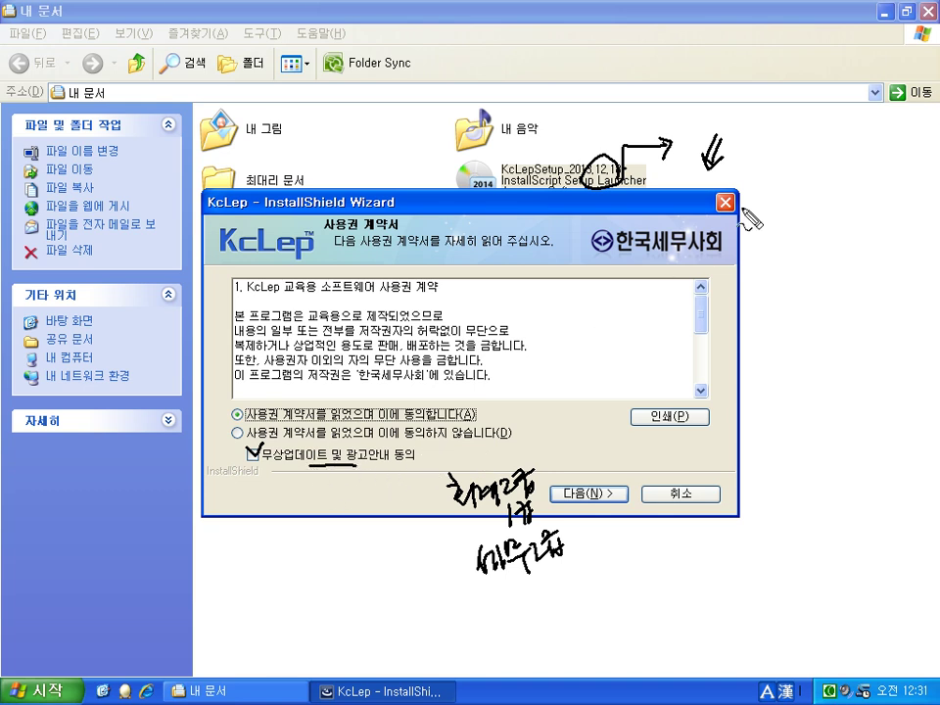
pyautogui.moveTo(372, 483)
pyautogui.mouseDown()
pyautogui.moveTo(386, 480)
pyautogui.moveTo(385, 453)
pyautogui.moveTo(380, 474)
pyautogui.mouseUp()
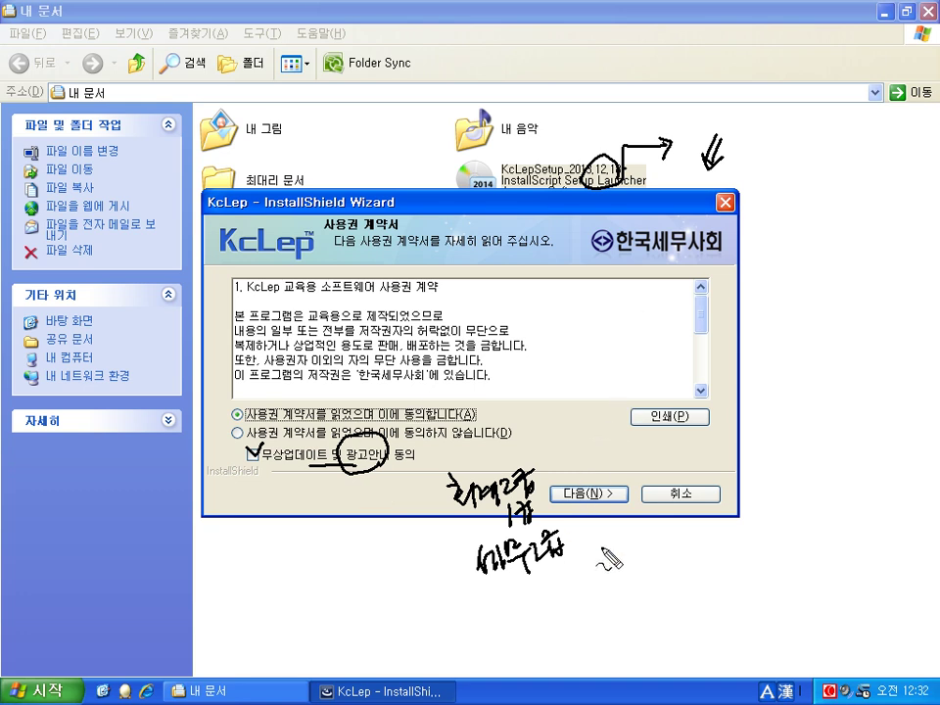
pyautogui.press('Escape')
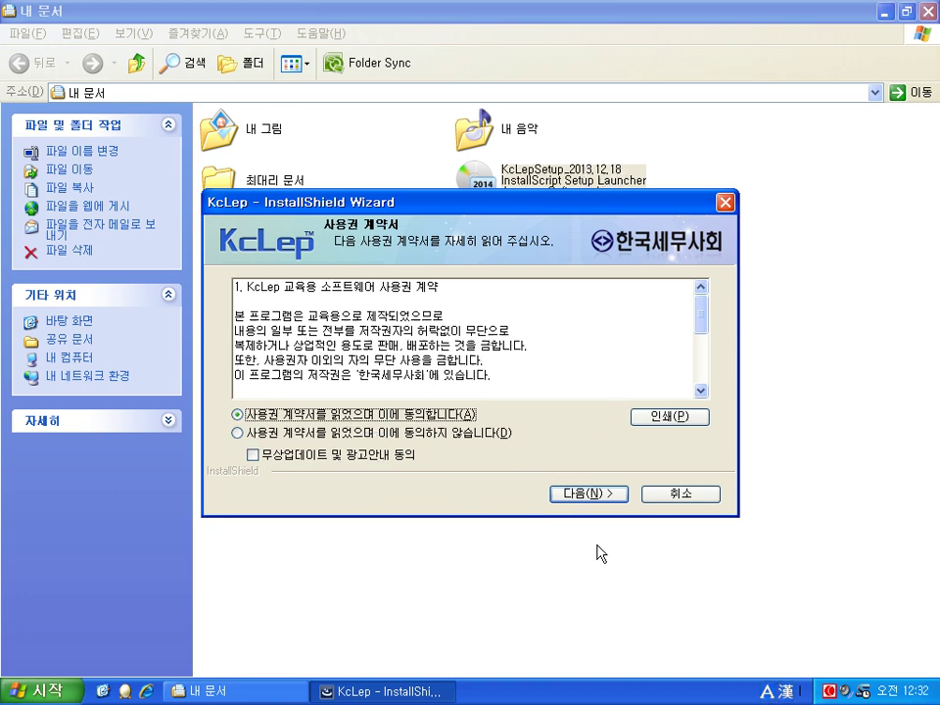
# - Install KcLep to the C:\ location and finish the setup wizard
pyautogui.click(593, 502)
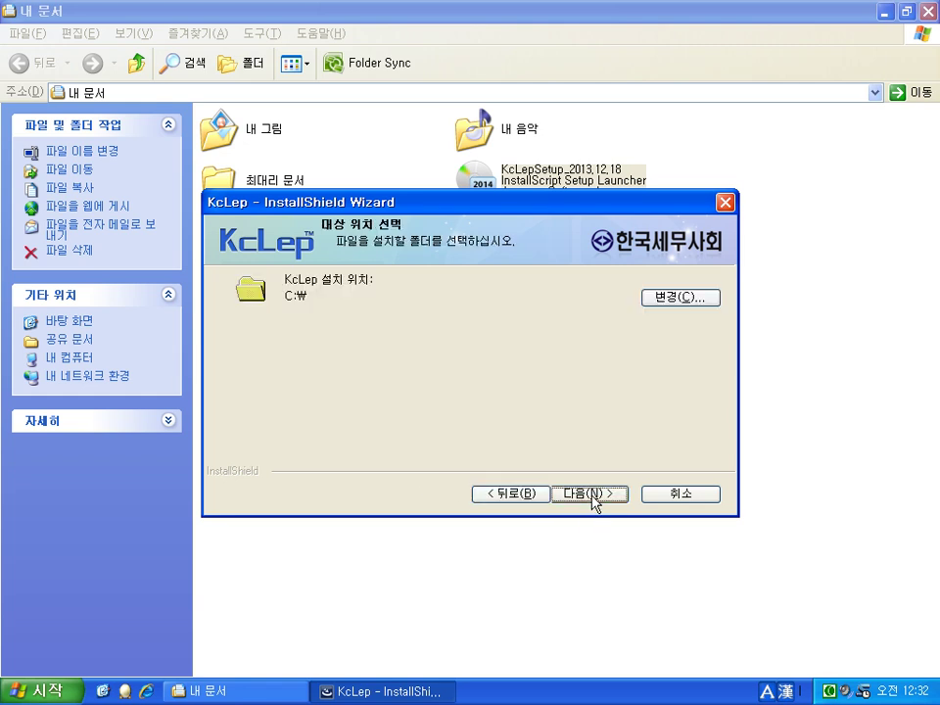
pyautogui.click(593, 494)
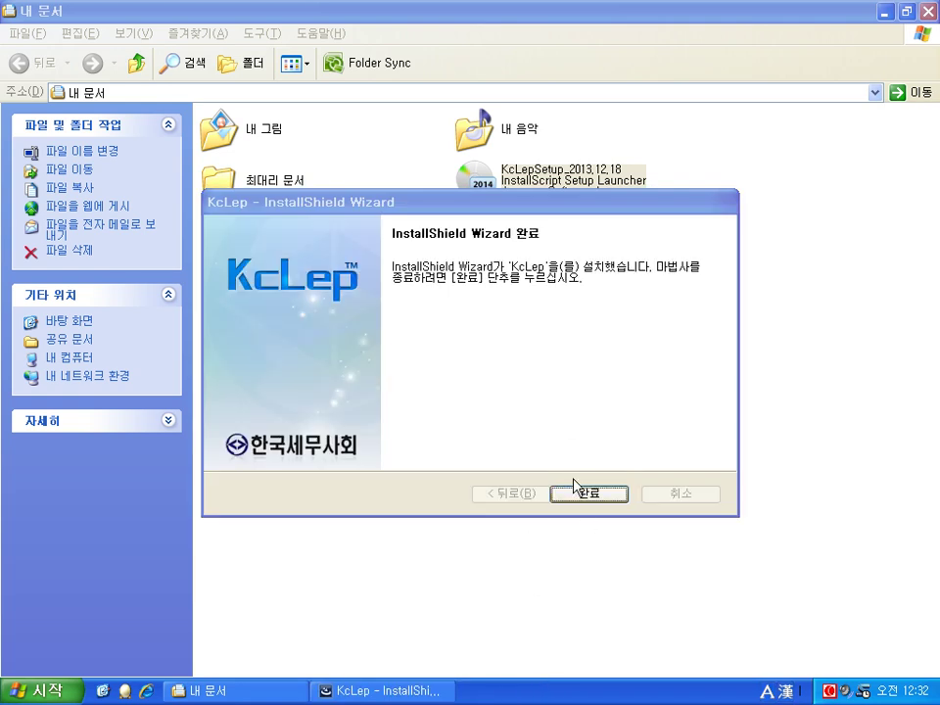
pyautogui.click(589, 495)
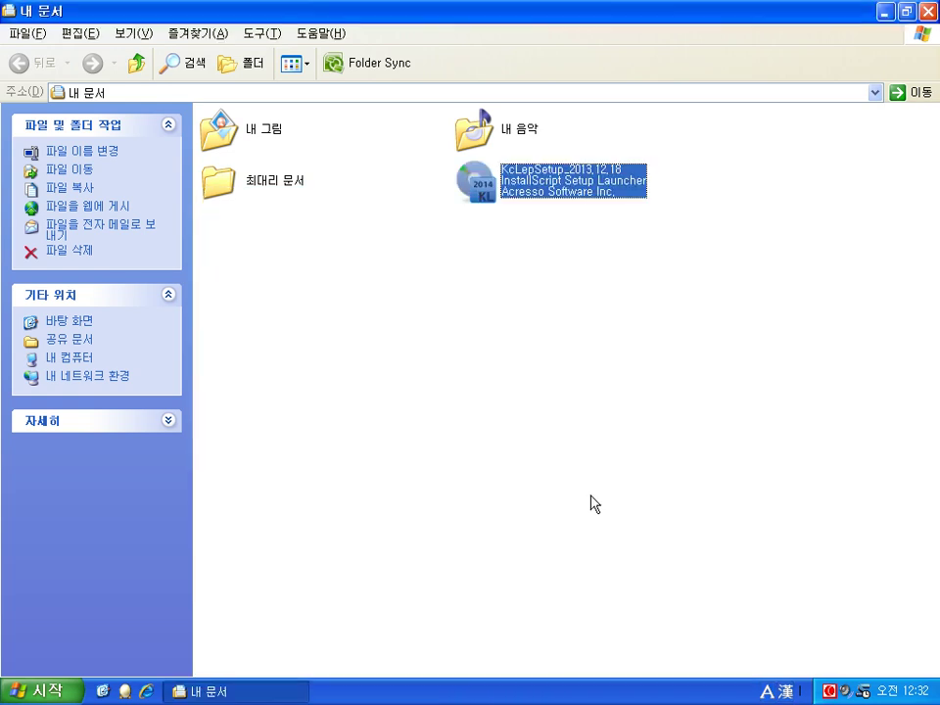
# - Minimize the 내 문서 window, move the KcLep교육용 shortcut to the middle of the desktop and launch it
pyautogui.click(884, 13)
pyautogui.moveTo(46, 18); pyautogui.dragTo(438, 289)
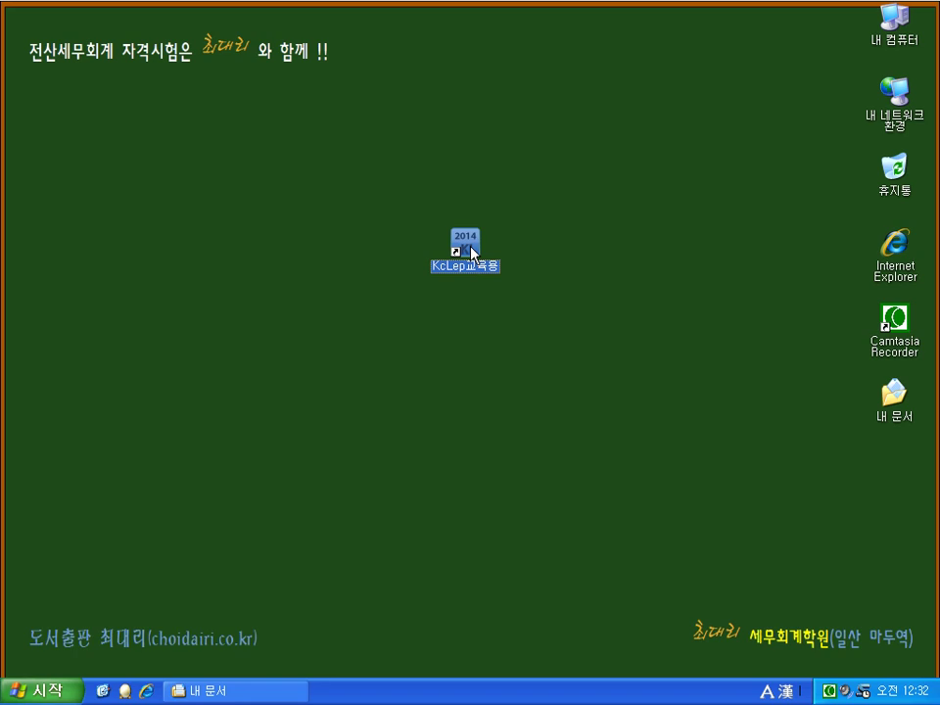
pyautogui.doubleClick(472, 253)
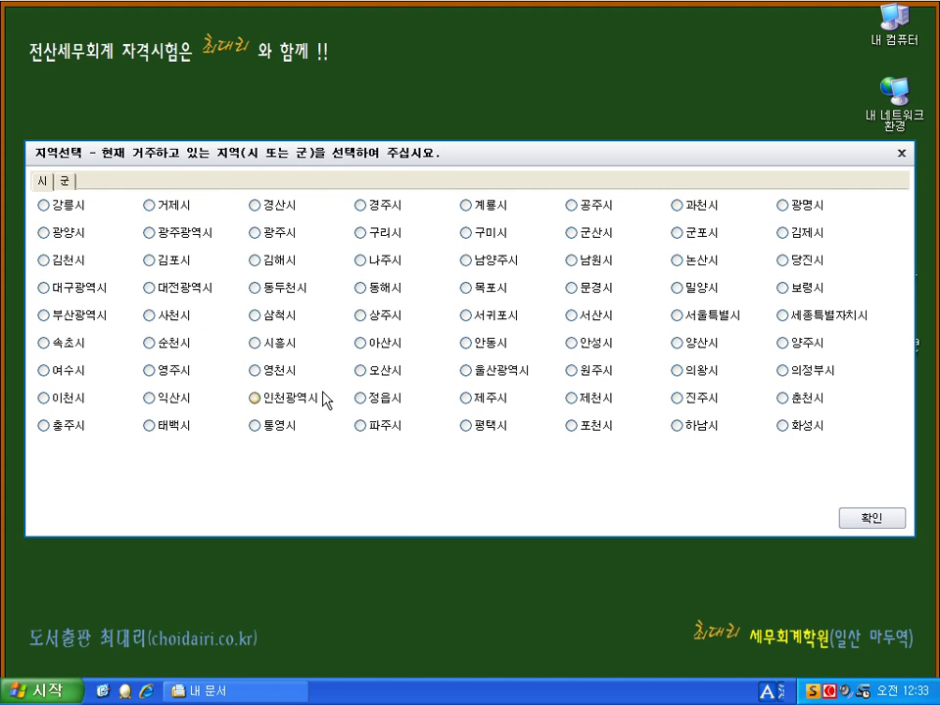
# - Choose 서울특별시 as the region of residence and confirm it
pyautogui.click(676, 315)
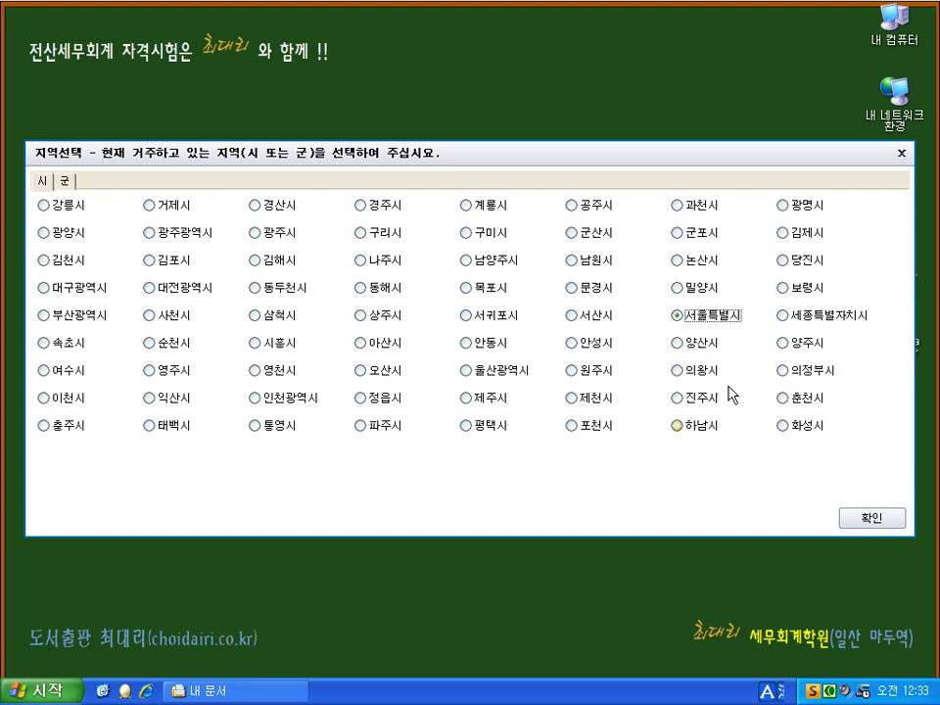
pyautogui.click(865, 520)
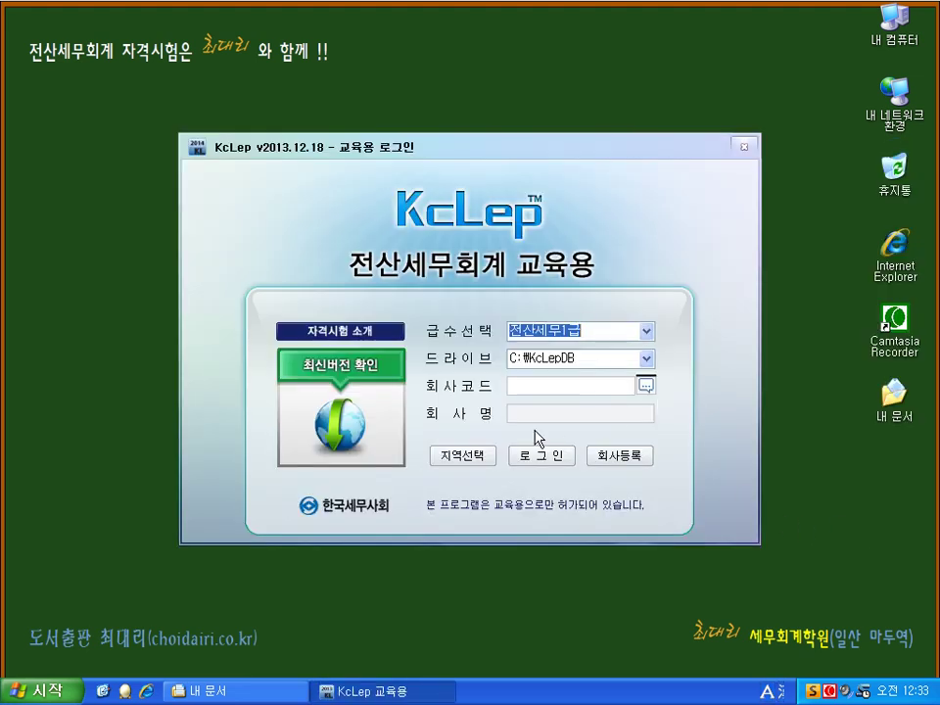
# - Set the login grade to 전산세무1급 and the drive to C:\KcLepDB
pyautogui.click(647, 333)
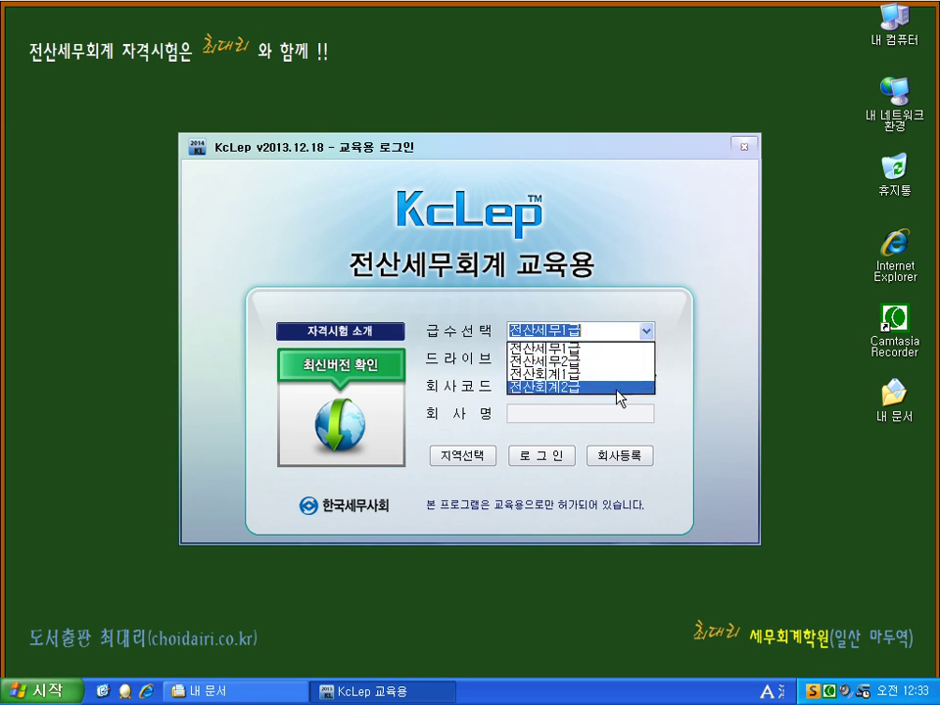
pyautogui.click(570, 349)
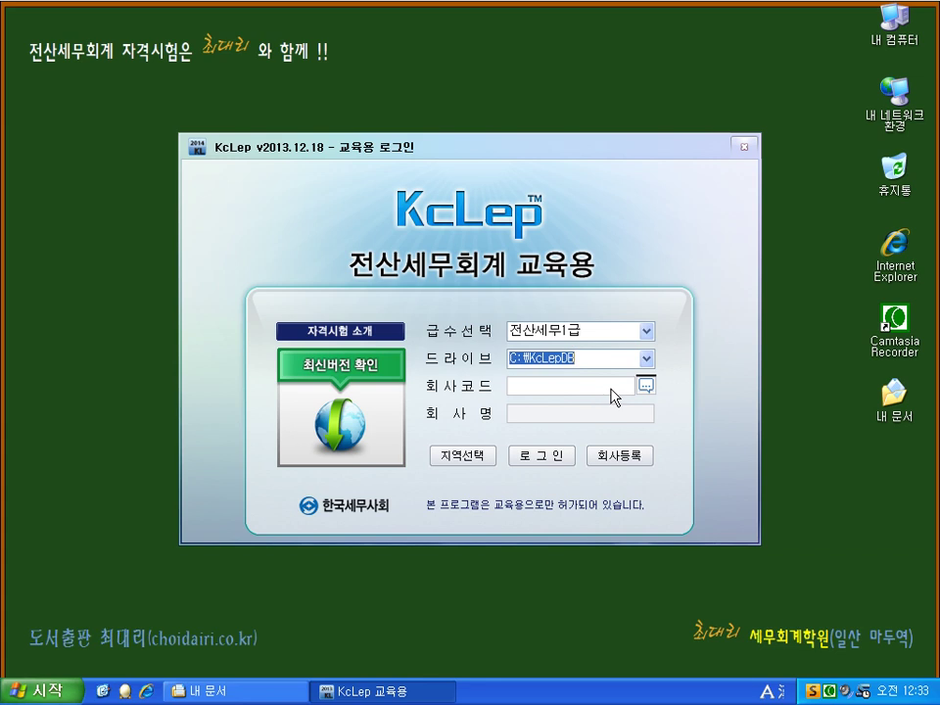
pyautogui.click(646, 362)
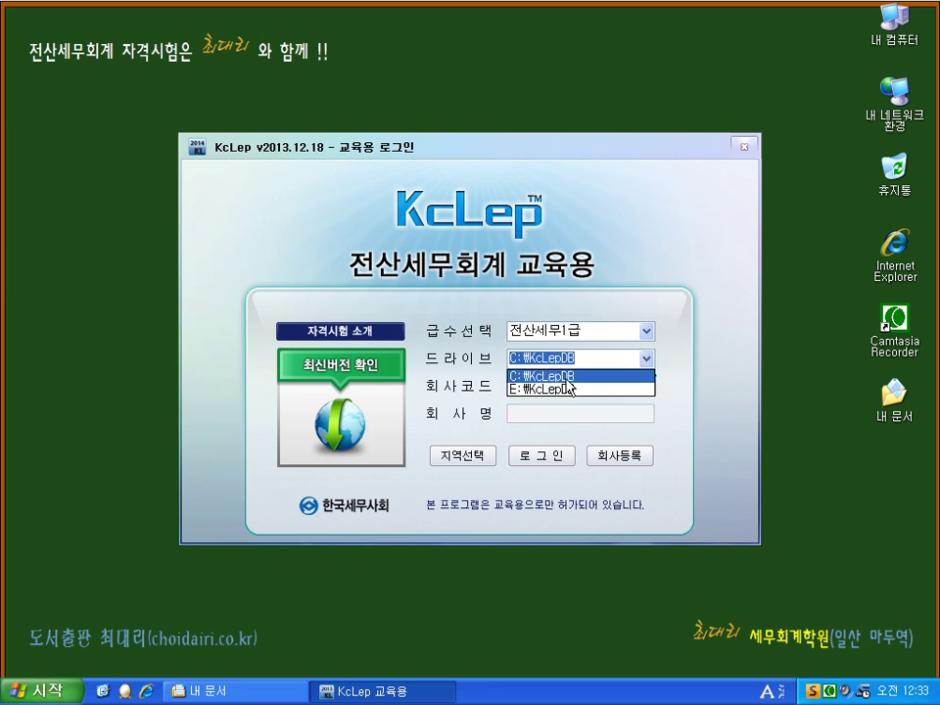
pyautogui.click(566, 381)
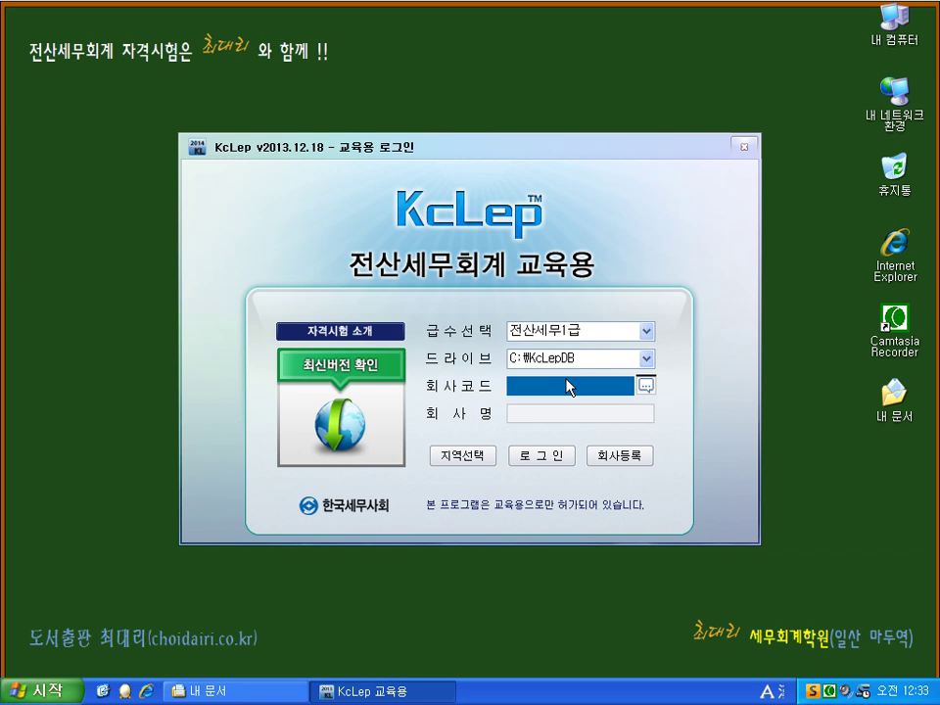
# - Check the company code lookup for registered companies and close it
pyautogui.click(645, 387)
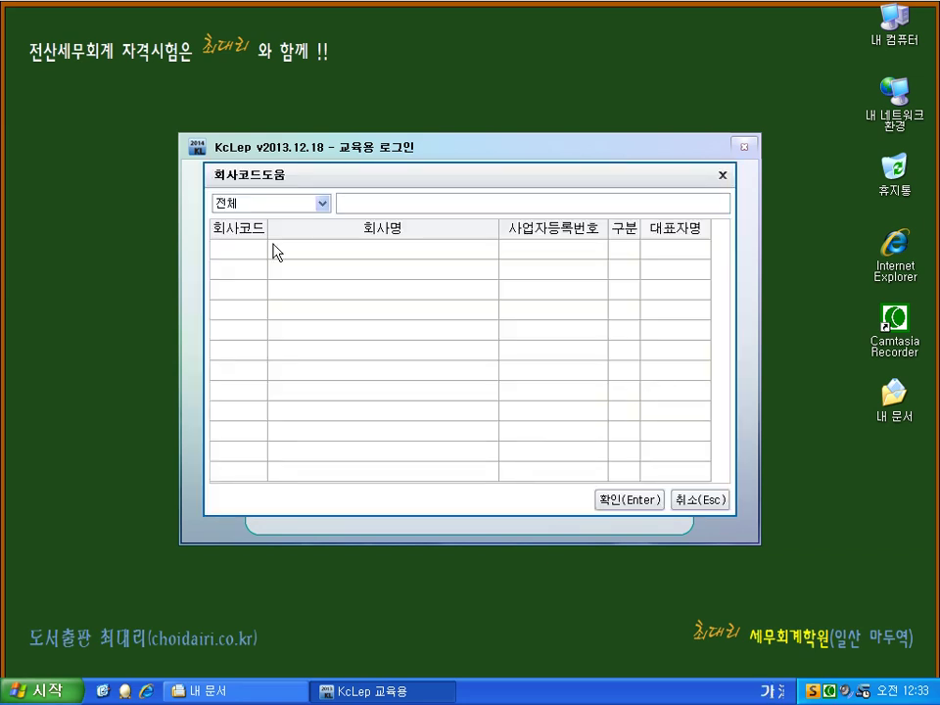
pyautogui.click(723, 175)
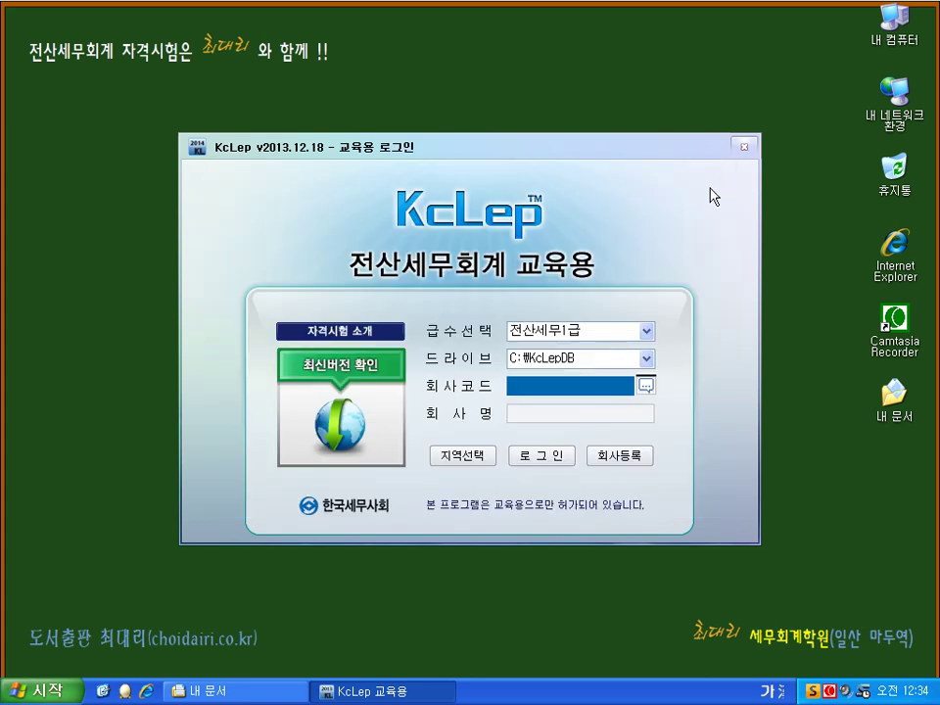
# - Open 회사등록 (company registration) and enter company code 101 in the first row
pyautogui.click(620, 457)
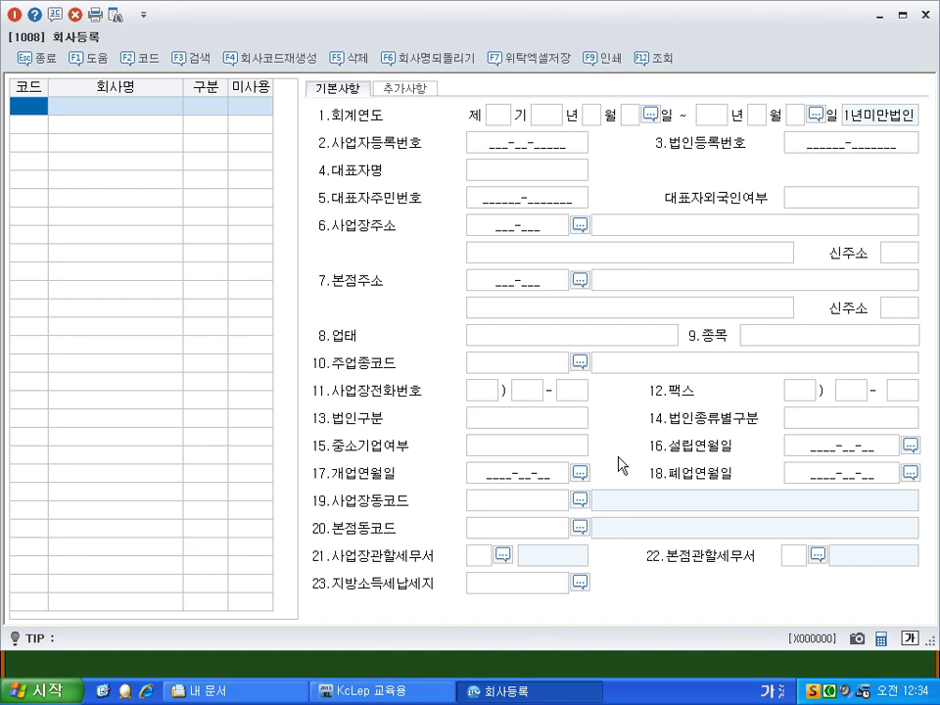
pyautogui.write('101')
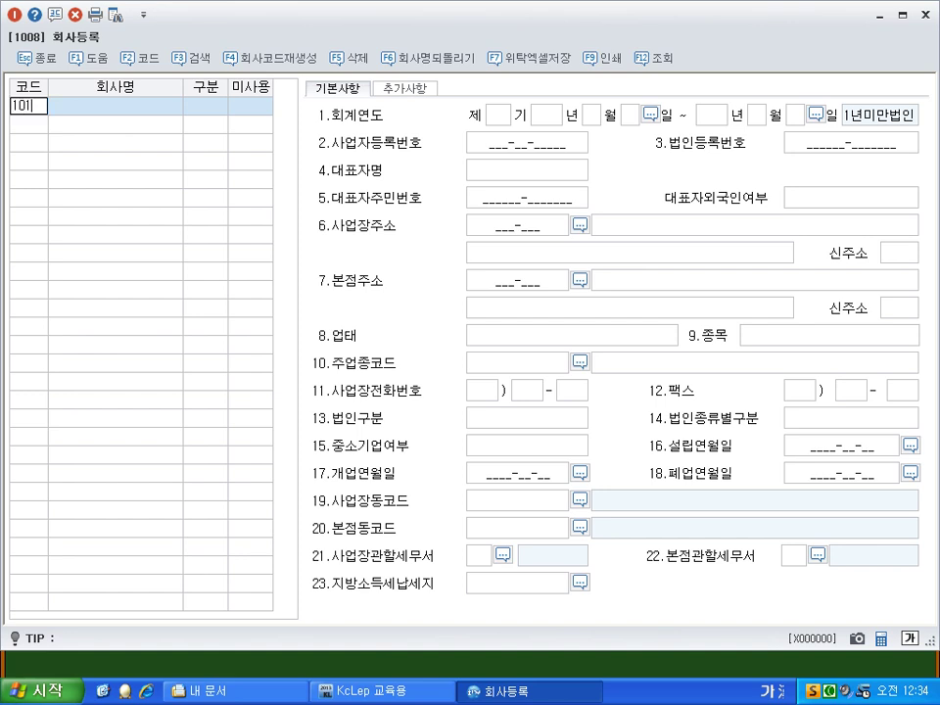
pyautogui.press('Return')
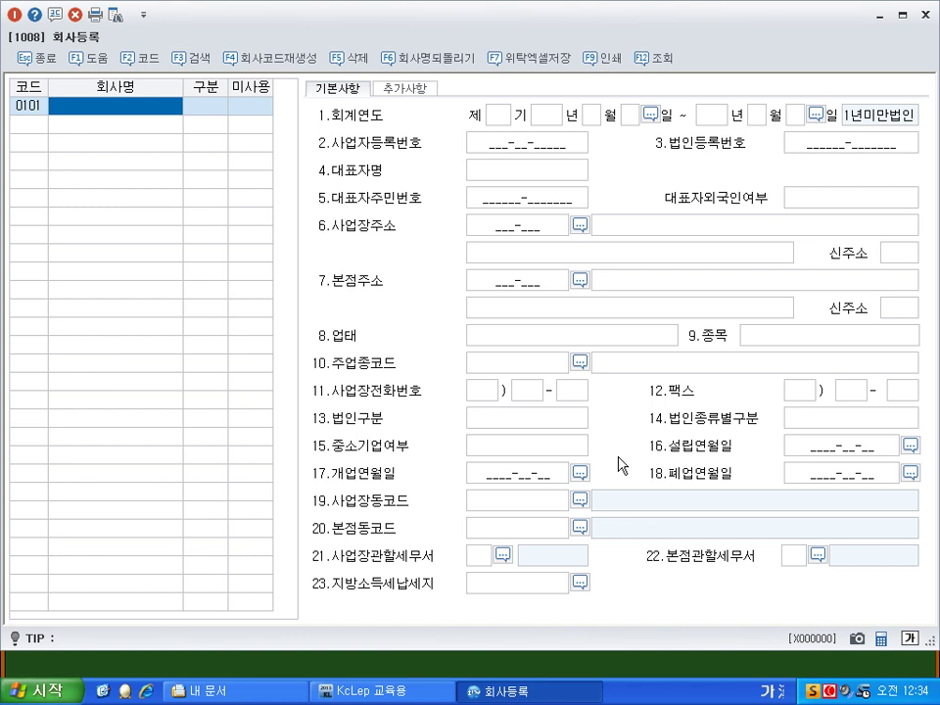
# - Name company 0101 테스트, classify it as 법인 (corporation) and set its status to 사용
pyautogui.write('테스트')
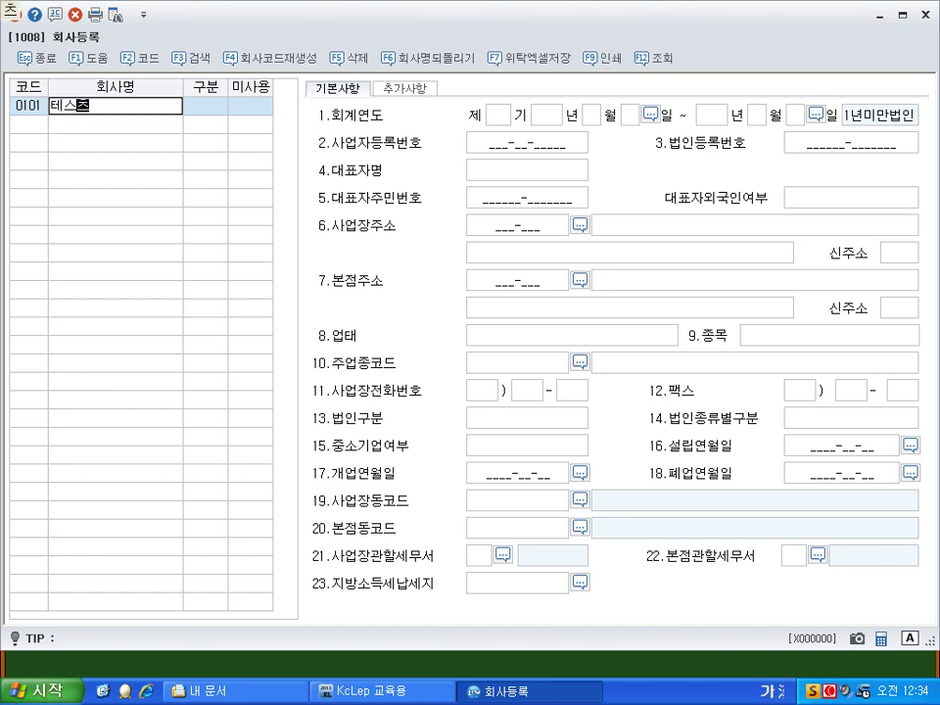
pyautogui.press('Return')
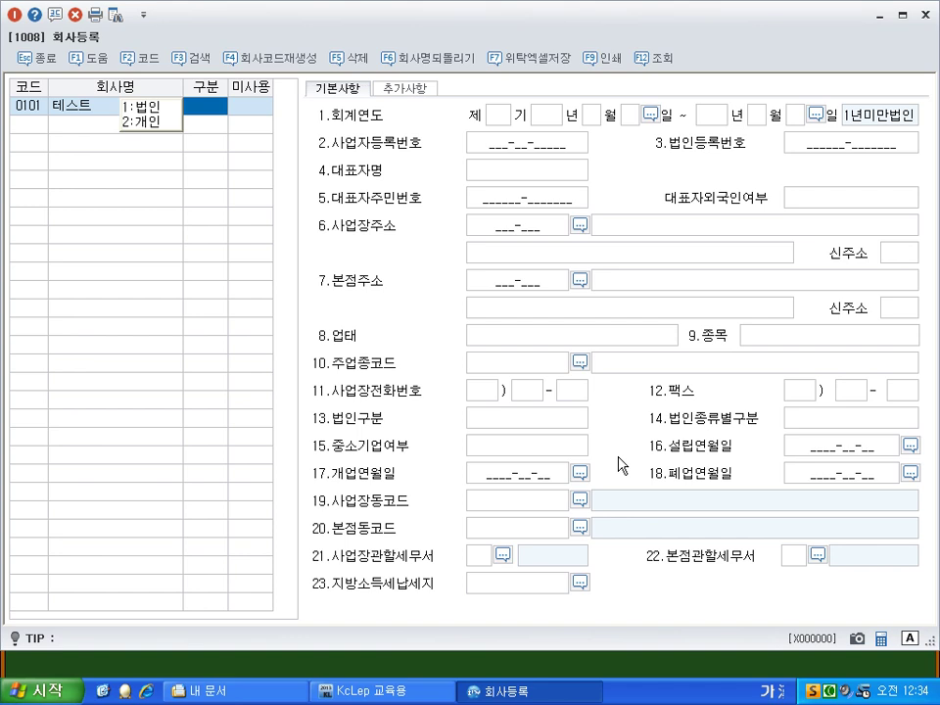
pyautogui.click(146, 124)
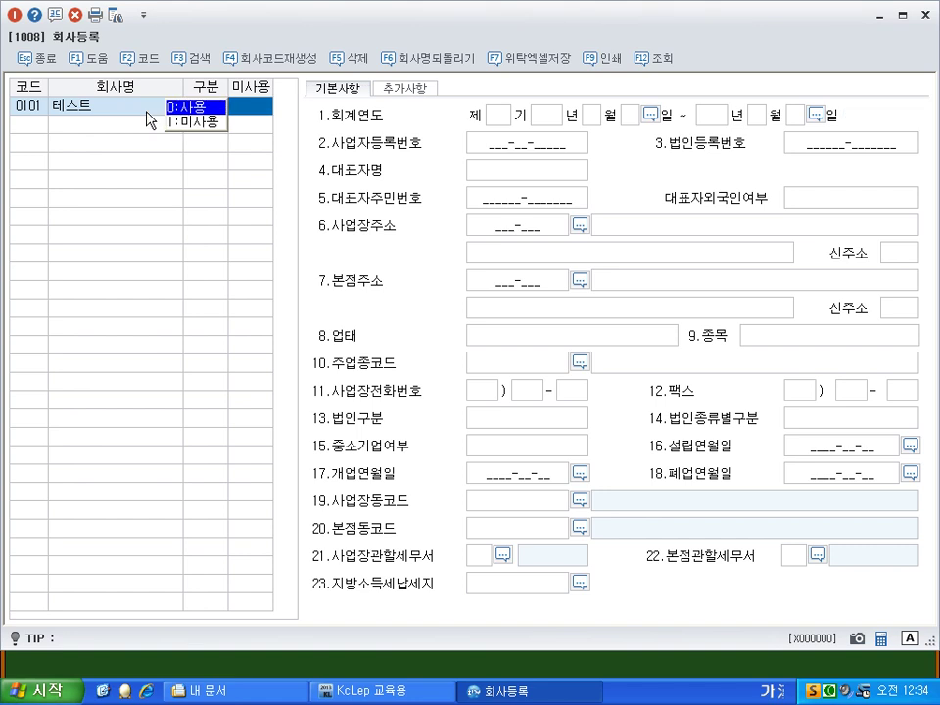
pyautogui.press('Return')
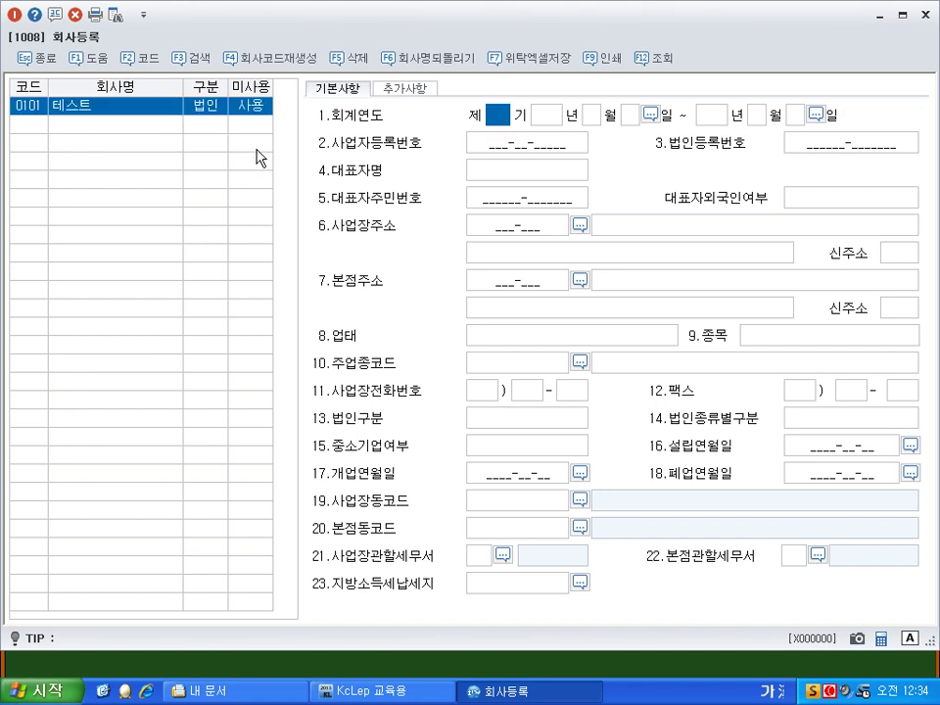
# - Set the company's fiscal year to 제14기, 2014-01-01 through 2014-12-31, and close 회사등록
pyautogui.write('14 기 ')
pyautogui.write('2014 년 01 월 0')
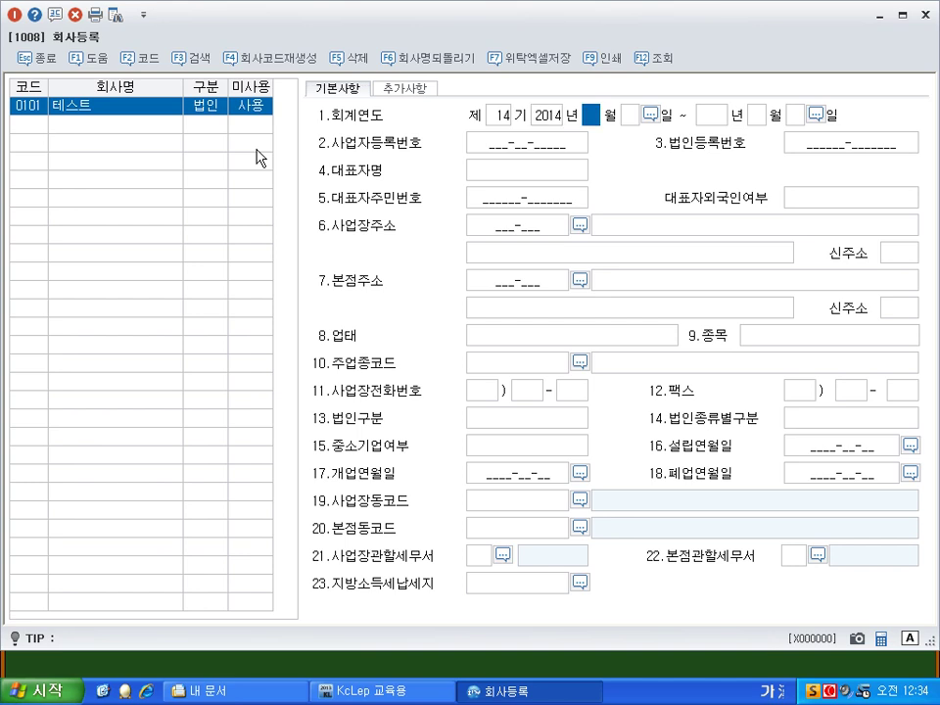
pyautogui.write('1')
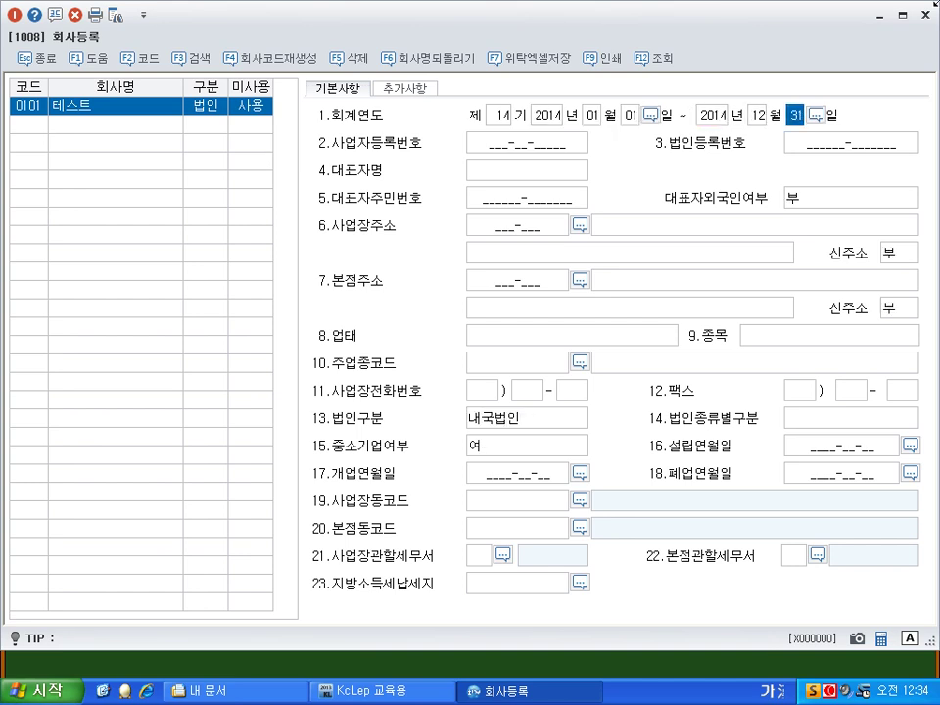
pyautogui.click(924, 14)
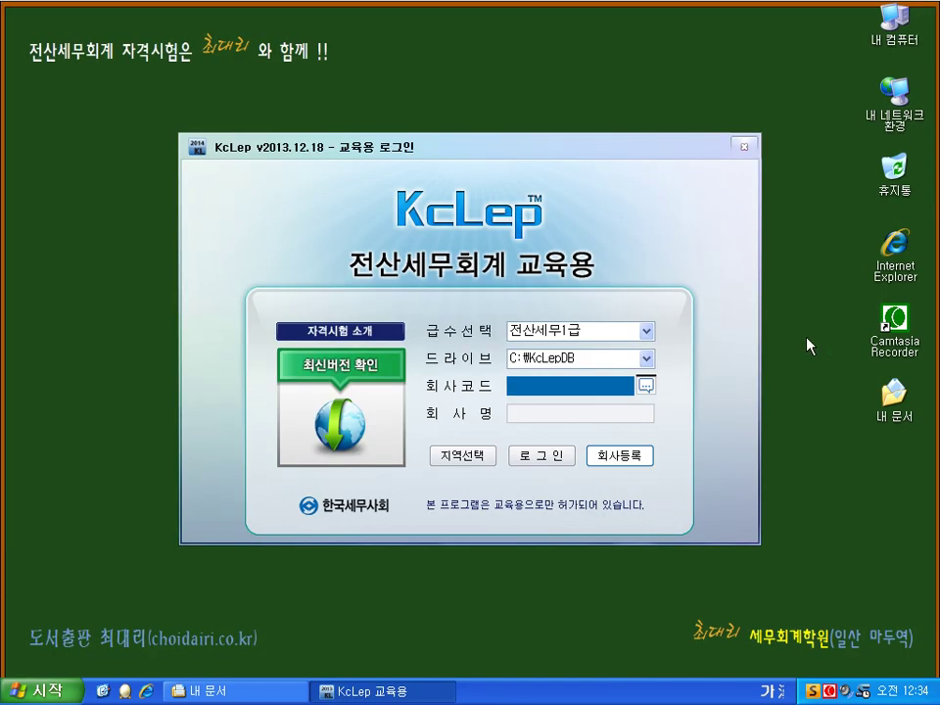
# - Check the company code lookup for the new company and log in with 0101 테스트
pyautogui.click(647, 386)
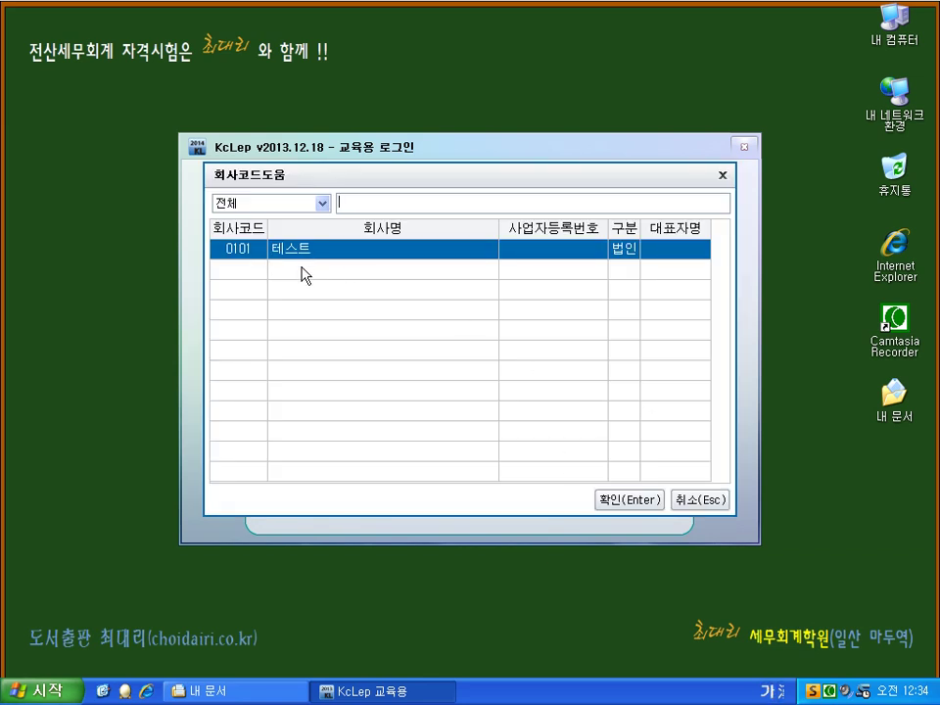
pyautogui.click(691, 500)
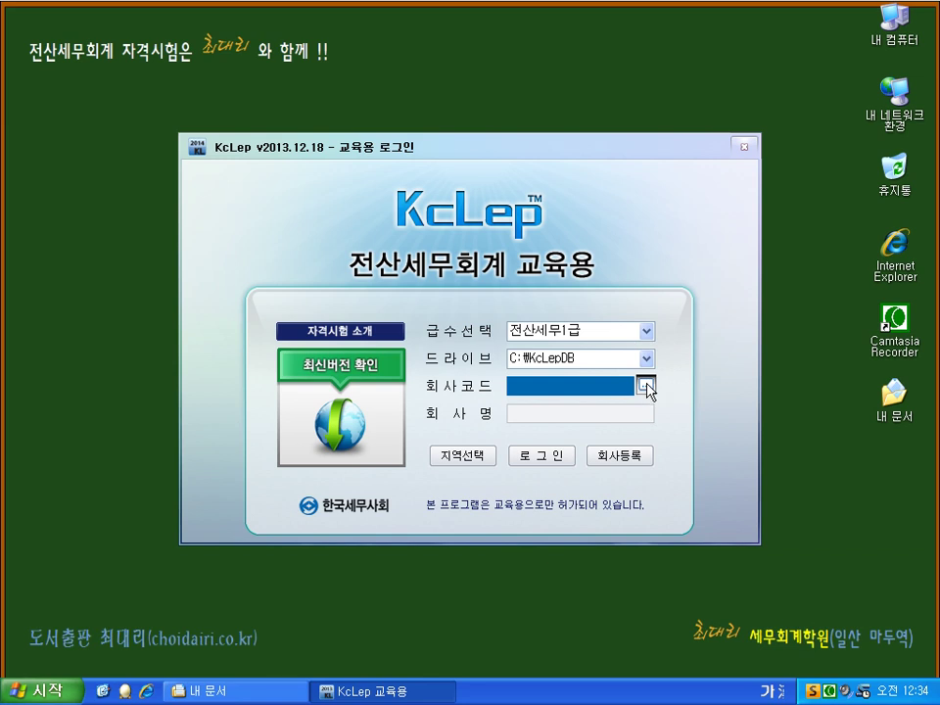
pyautogui.click(647, 384)
pyautogui.click(628, 500)
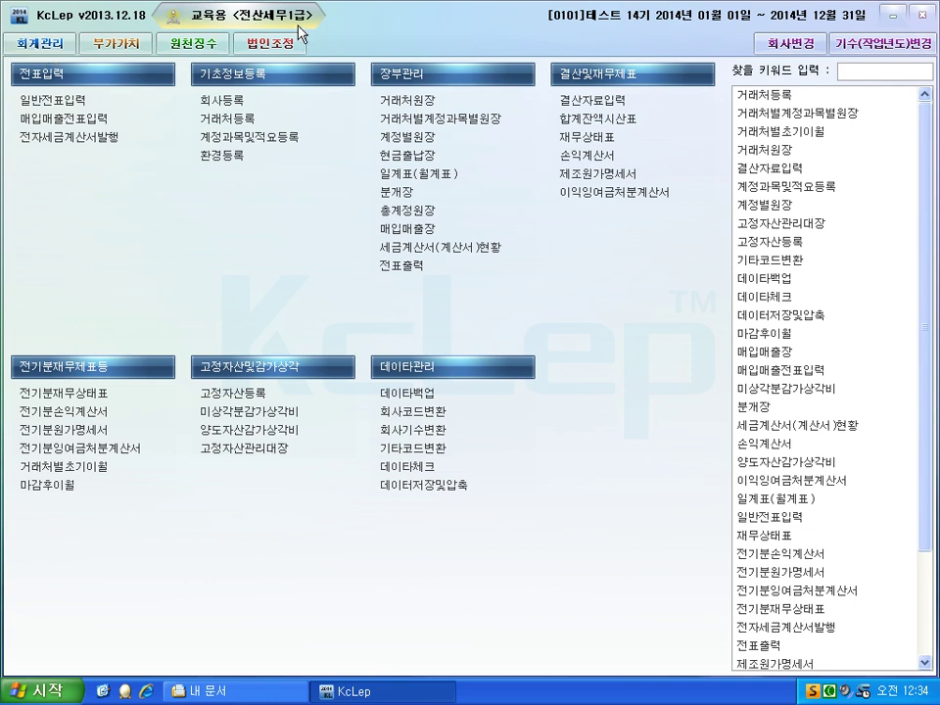
# - Review the menus of the 부가가치, 원천징수, 법인조정 and 회계관리 modules
pyautogui.moveTo(299, 22); pyautogui.dragTo(291, 21)
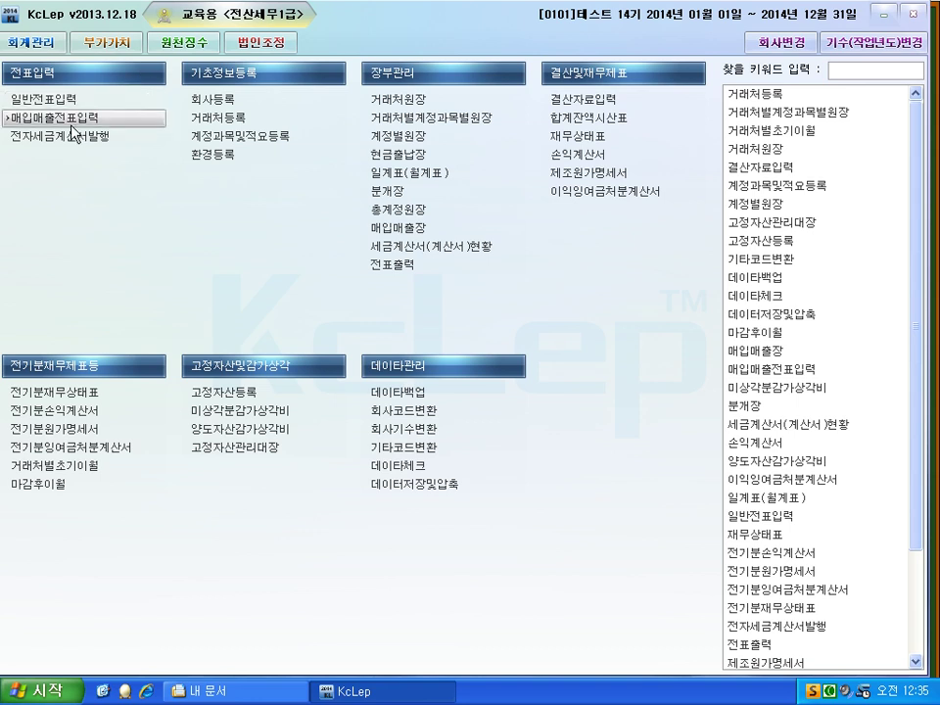
pyautogui.click(102, 41)
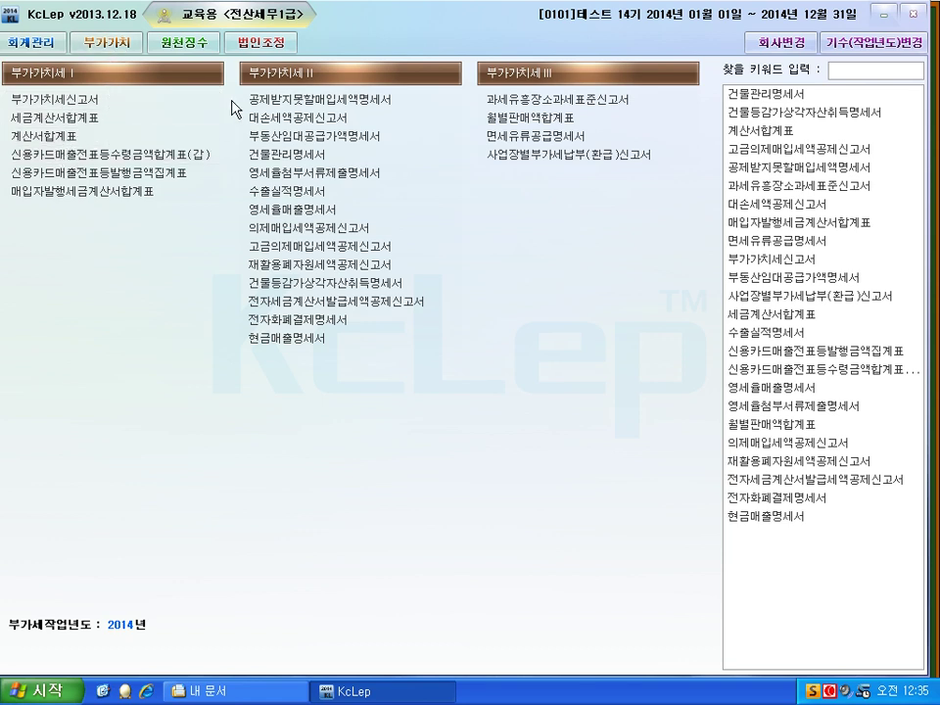
pyautogui.click(182, 43)
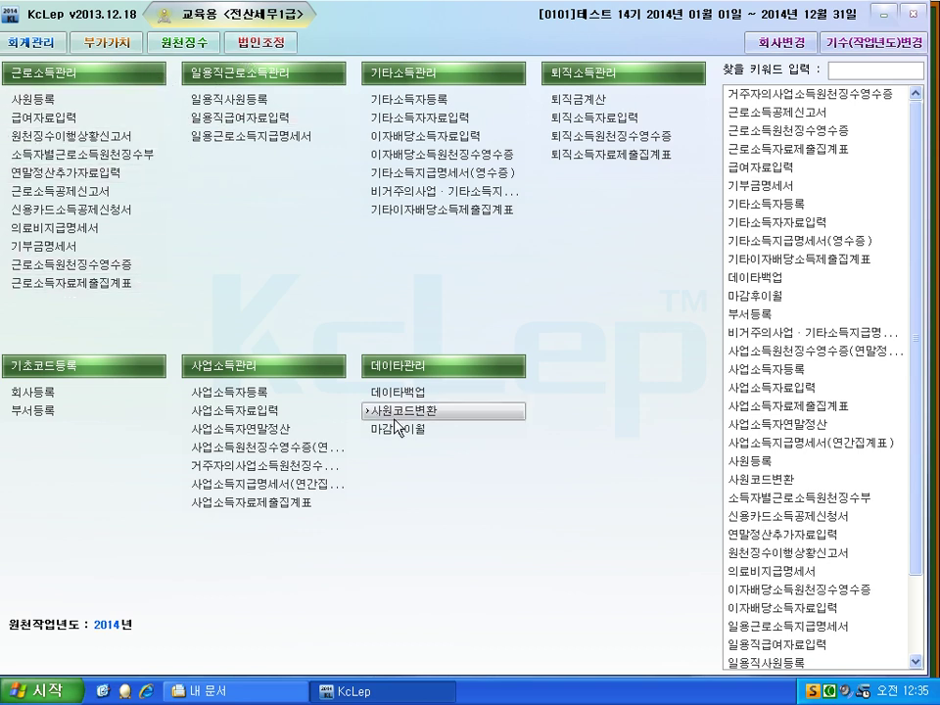
pyautogui.click(259, 43)
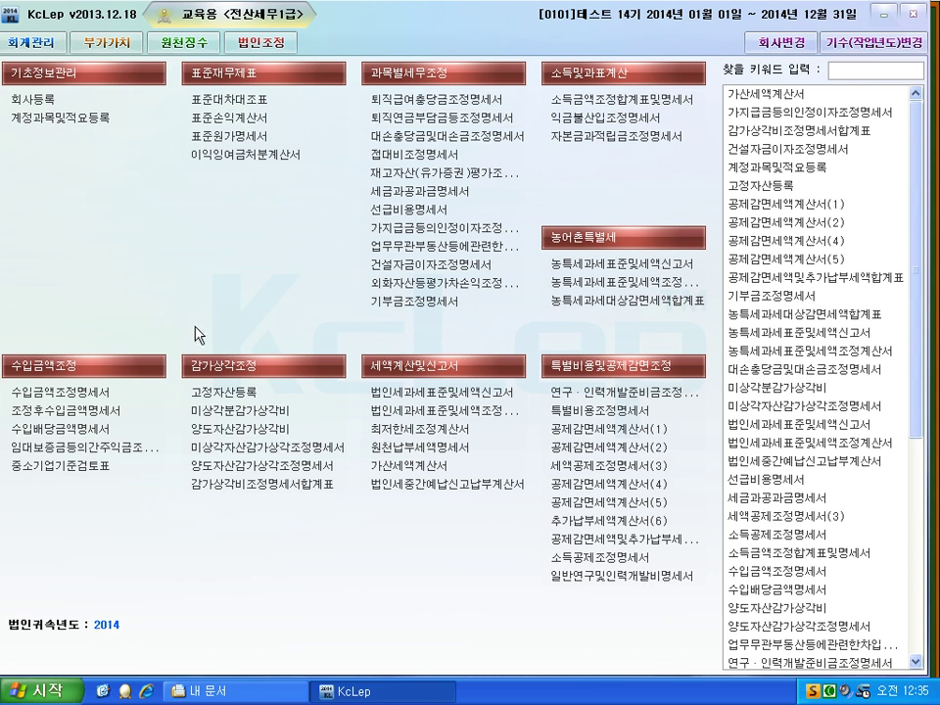
pyautogui.click(186, 42)
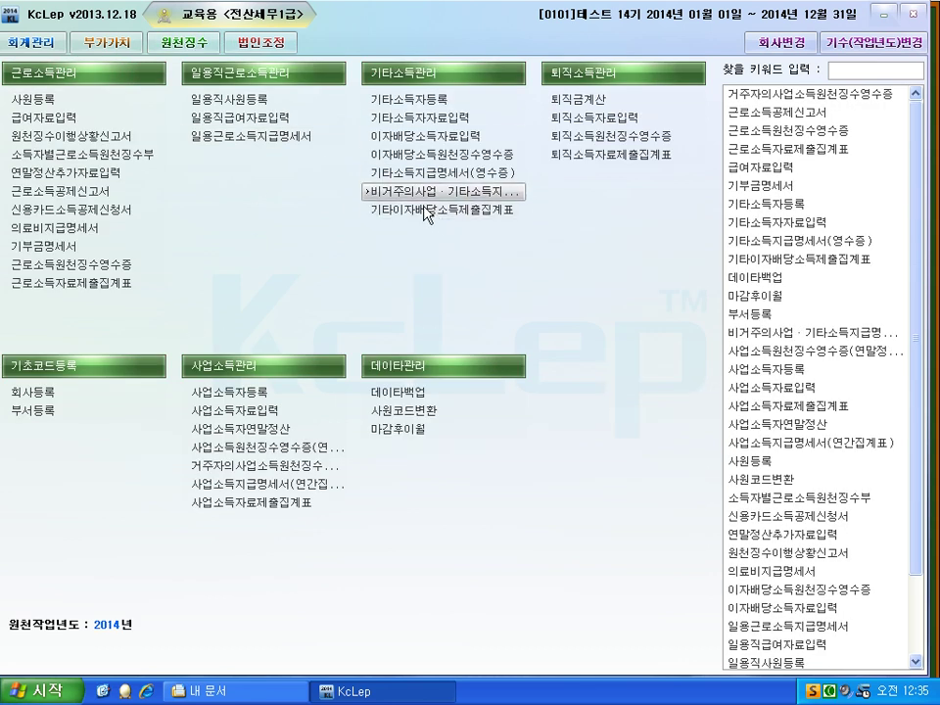
pyautogui.click(44, 43)
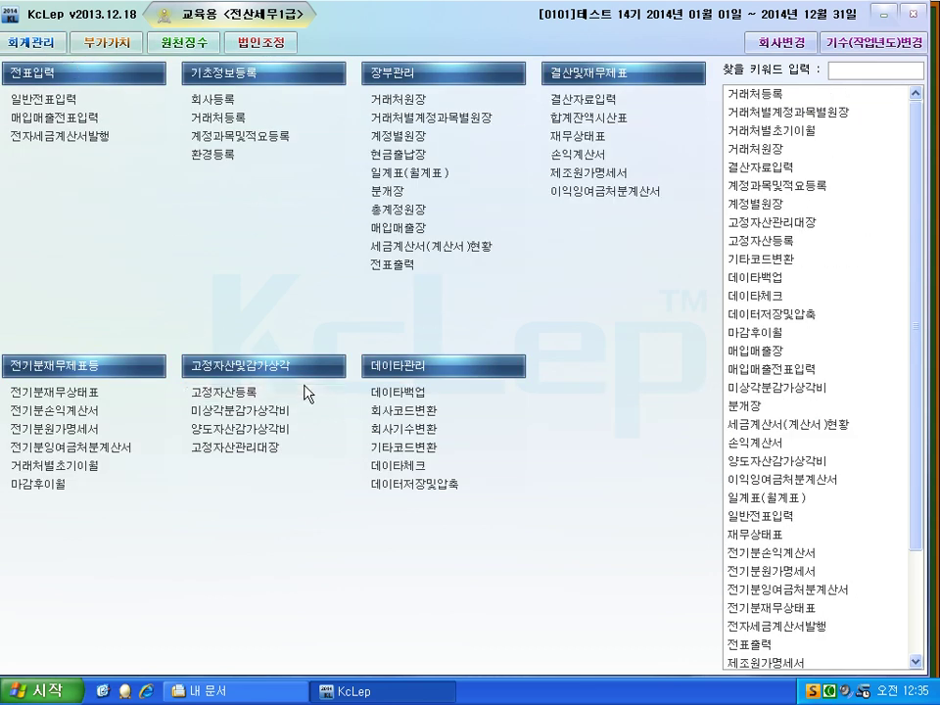
# - Exit and restart KcLep 교육용, run the latest-version check and decline enabling automatic updates
pyautogui.click(915, 12)
pyautogui.click(421, 369)
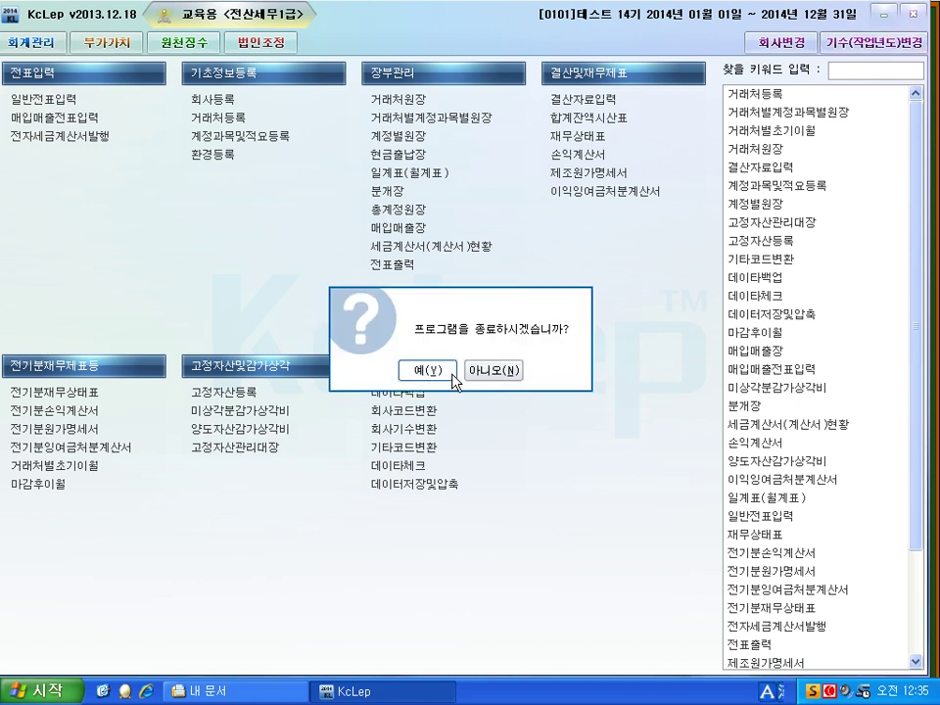
pyautogui.click(478, 263)
pyautogui.doubleClick(479, 264)
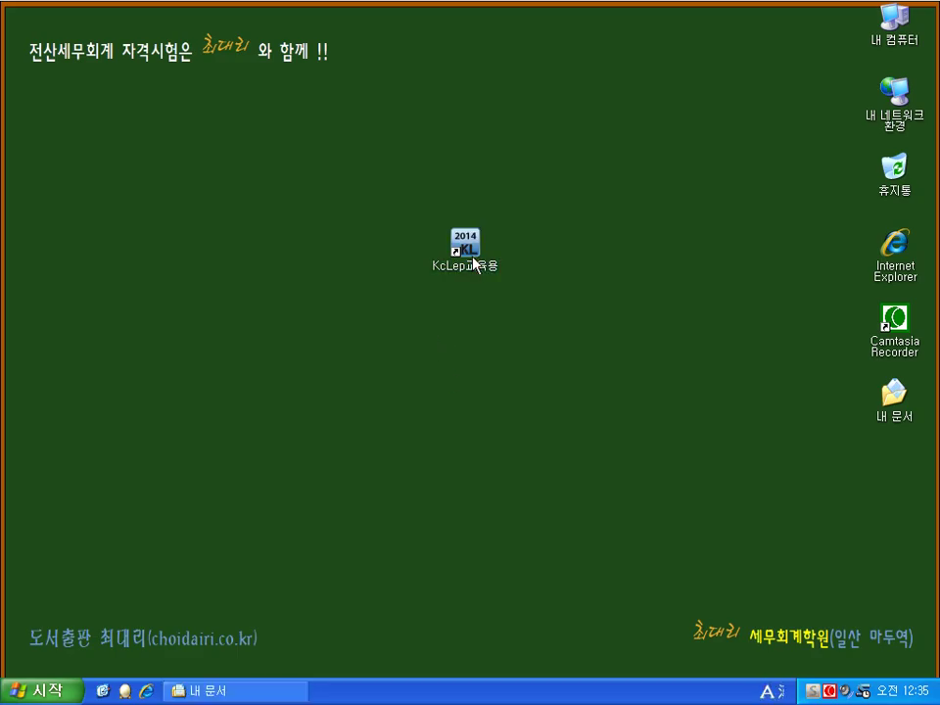
pyautogui.click(385, 375)
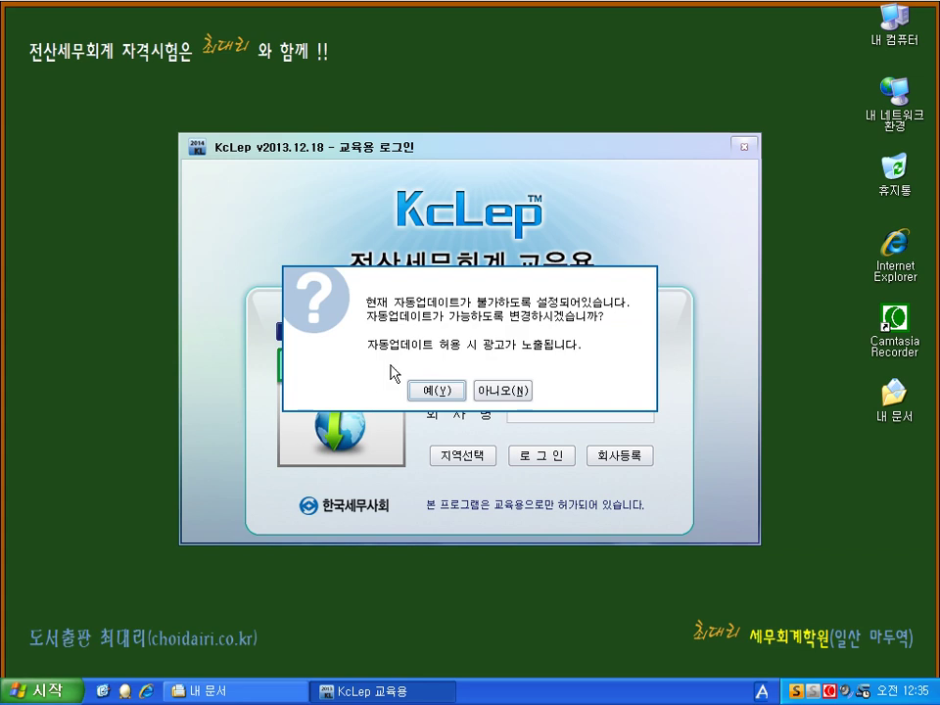
pyautogui.click(486, 393)
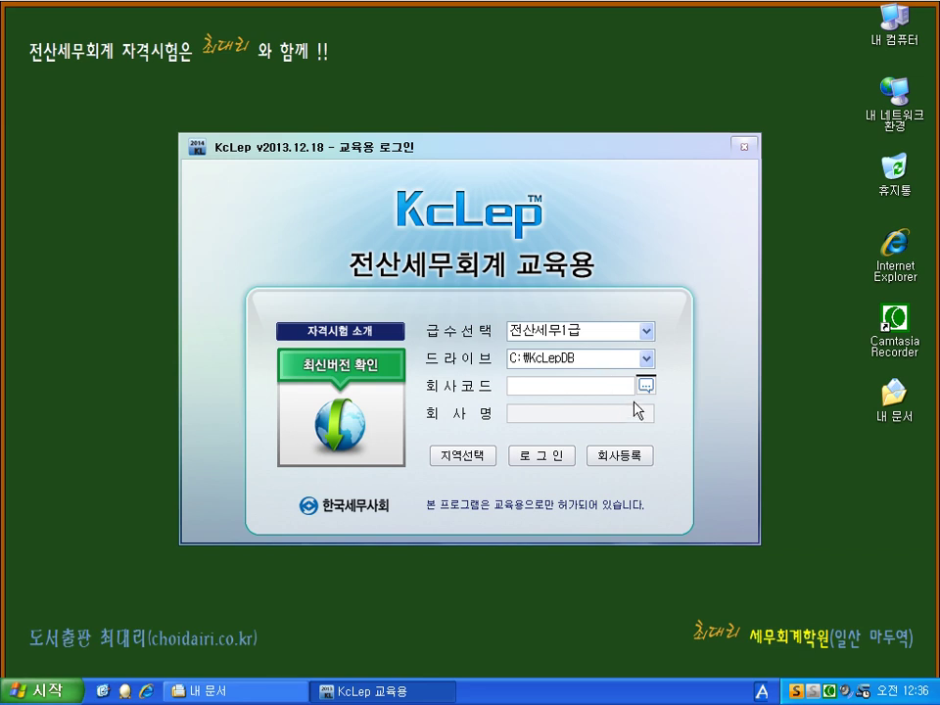
# - Log in to company 0101 테스트 under 전산세무1급, exit the program and start it again
pyautogui.click(645, 386)
pyautogui.click(631, 501)
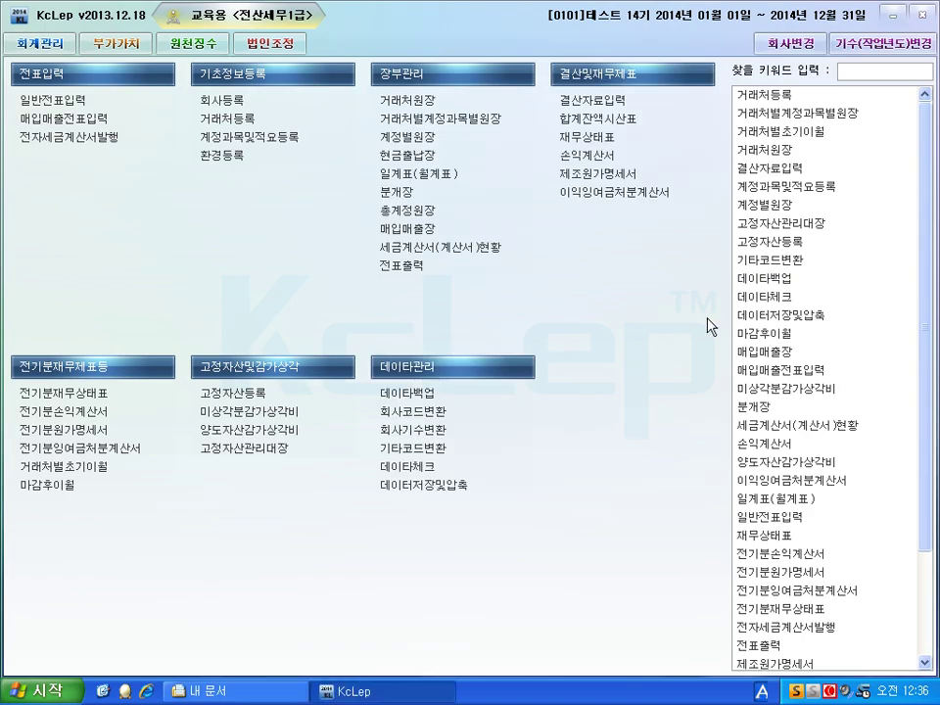
pyautogui.click(920, 11)
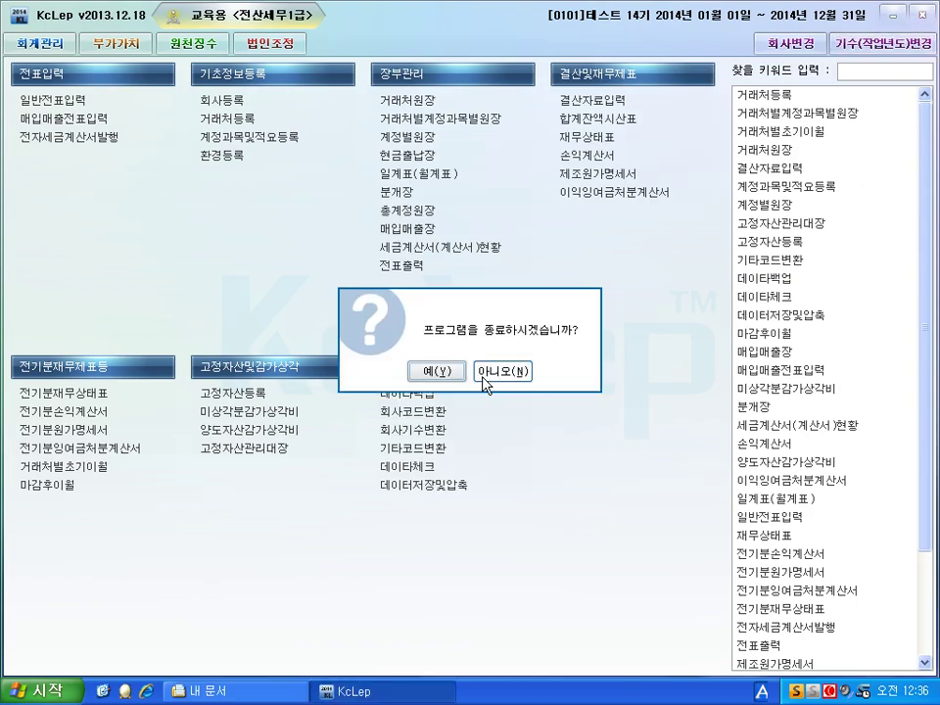
pyautogui.click(440, 373)
pyautogui.doubleClick(480, 260)
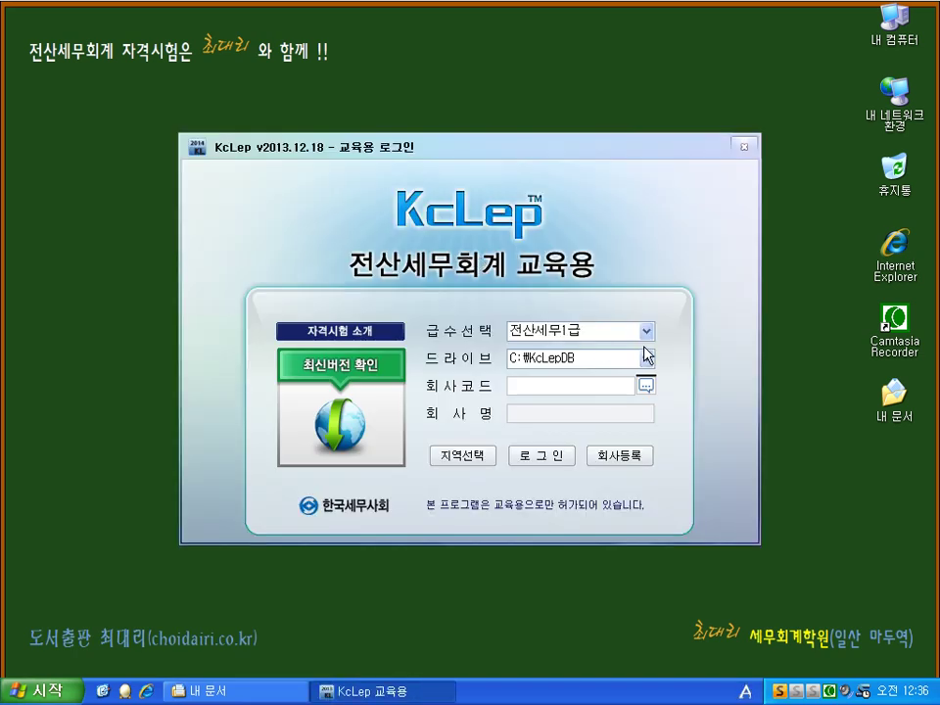
# - Set the login grade to 전산회계2급 and log in to company 0101 테스트
pyautogui.click(645, 330)
pyautogui.click(613, 384)
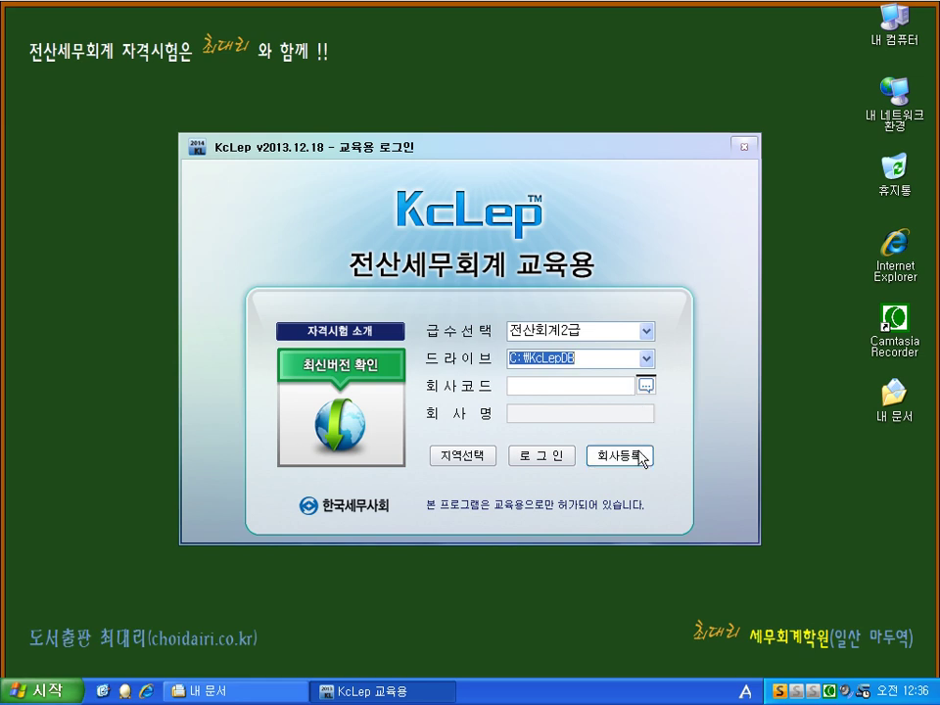
pyautogui.click(645, 385)
pyautogui.click(627, 498)
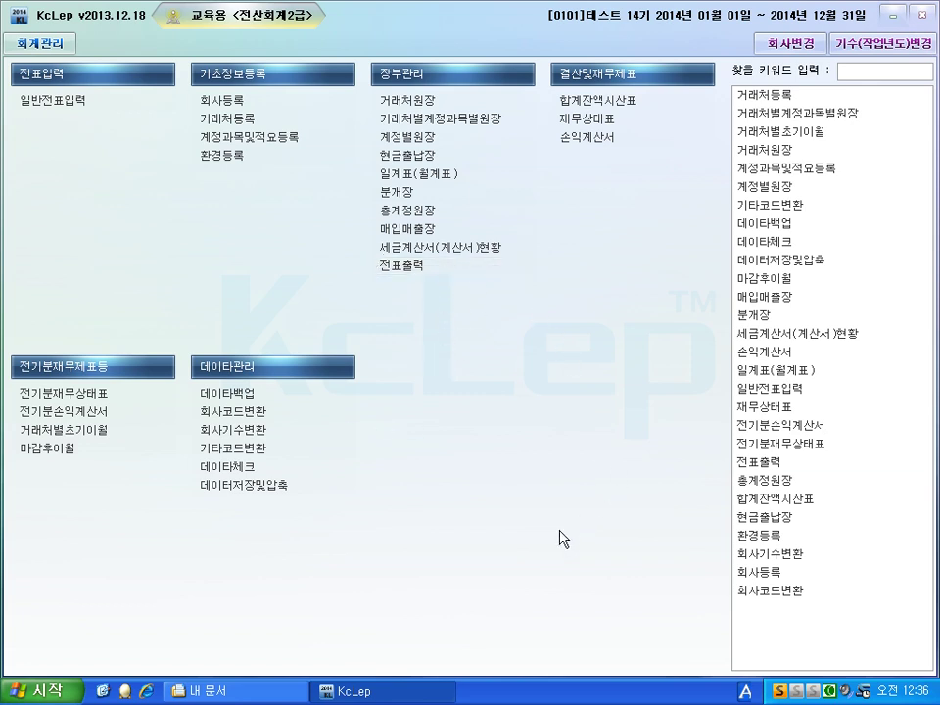
# - Exit the 전산회계2급 session and relaunch KcLep 교육용 from the desktop
pyautogui.click(925, 16)
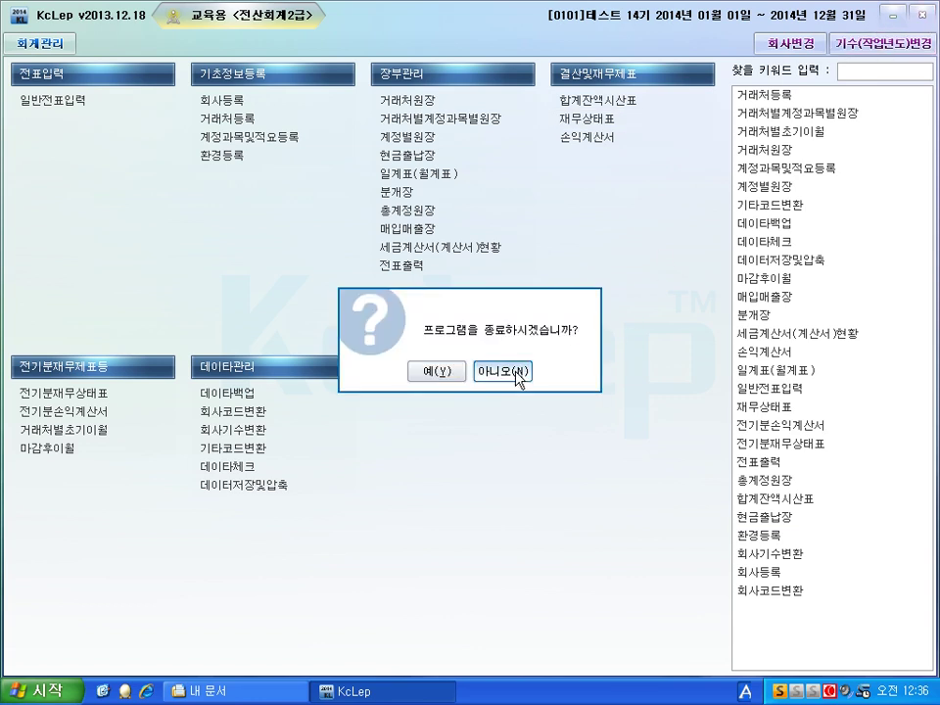
pyautogui.click(517, 374)
pyautogui.click(926, 16)
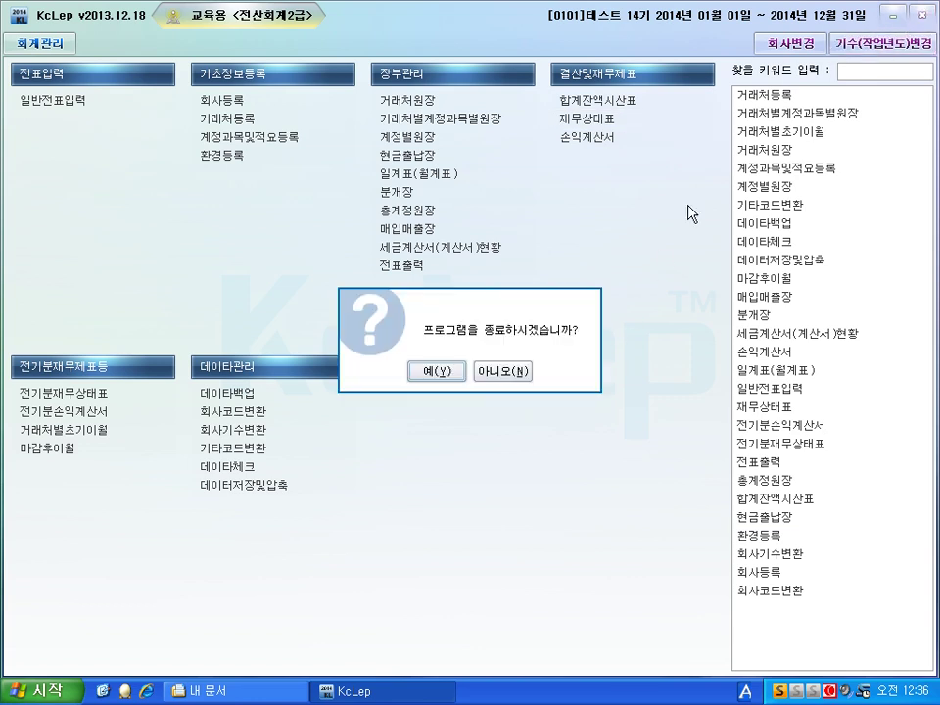
pyautogui.click(443, 376)
pyautogui.click(453, 241)
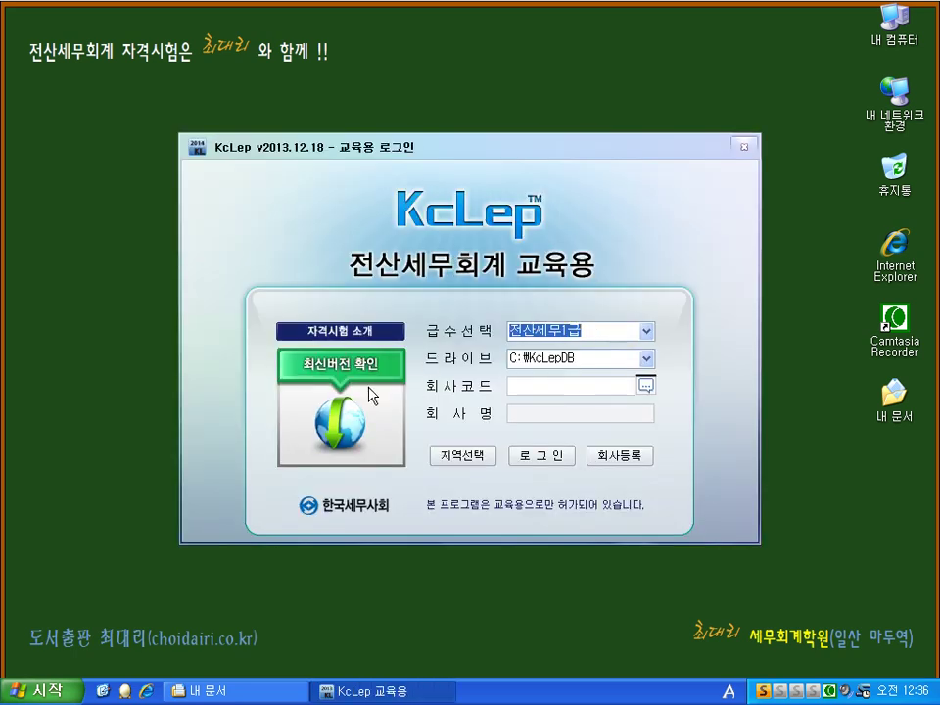
# - Run the latest-version check, allow automatic updates to update the program, and check the version again
pyautogui.click(370, 386)
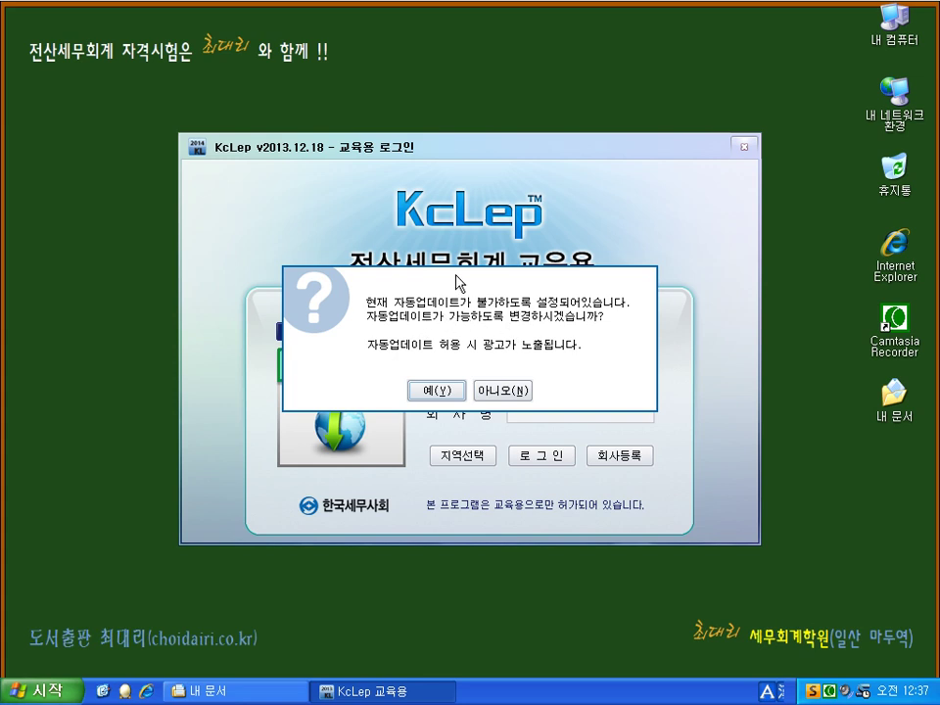
pyautogui.click(437, 391)
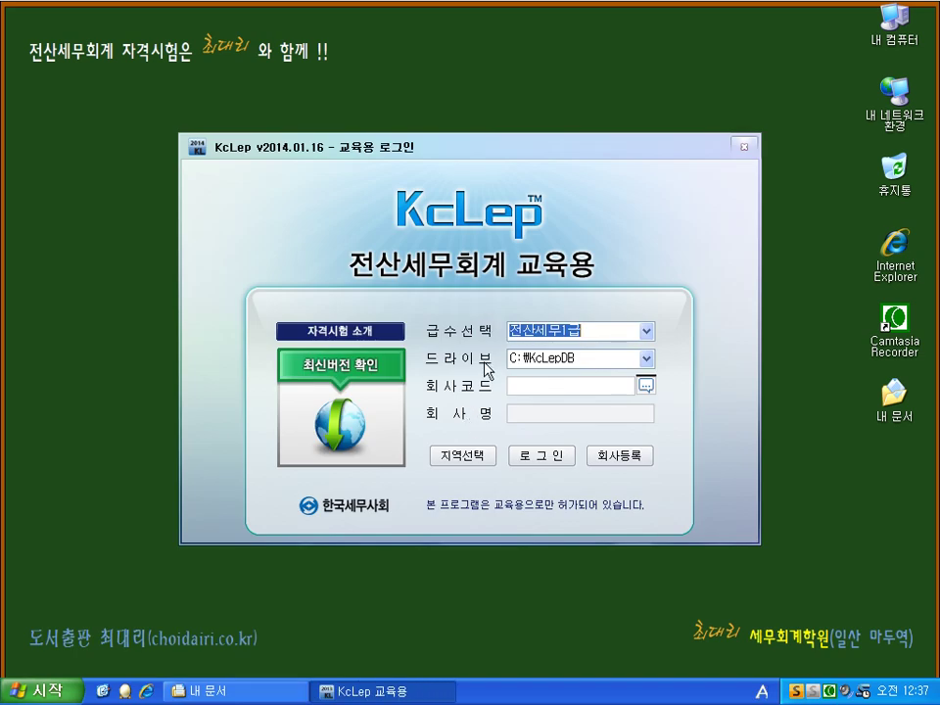
pyautogui.click(376, 376)
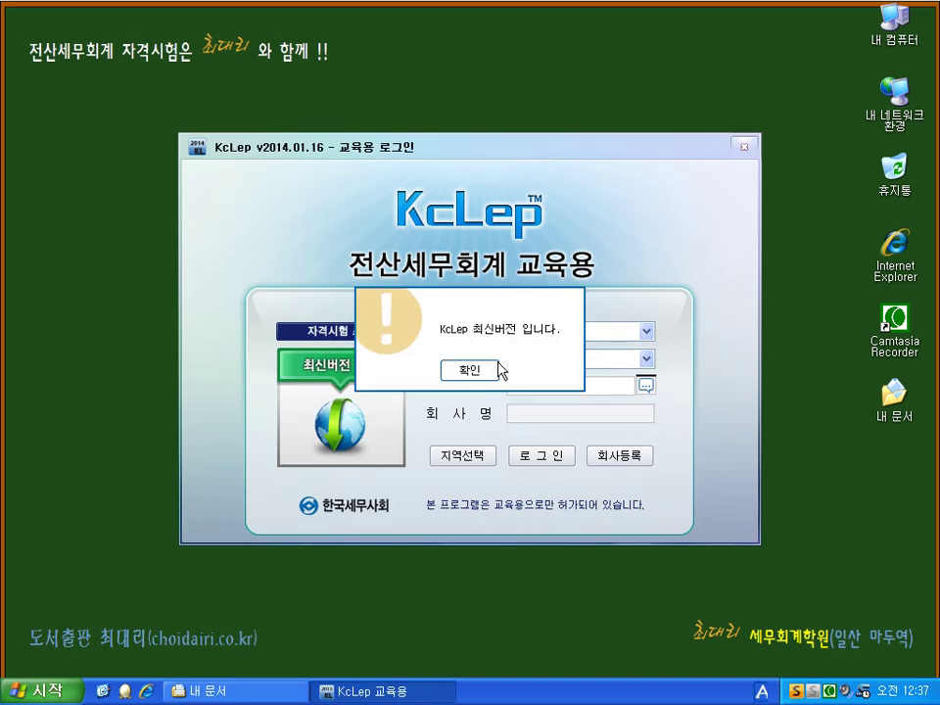
pyautogui.click(474, 371)
# - Log in to company 0101 테스트 in the updated program under 전산세무1급
pyautogui.click(643, 390)
pyautogui.click(599, 500)
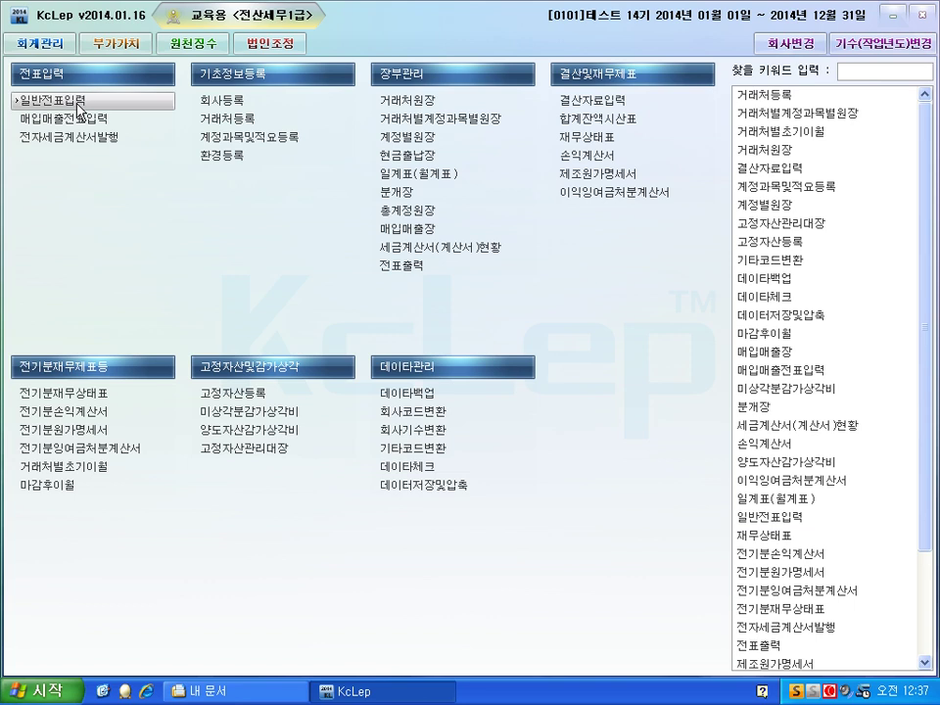
# - Open 일반전표입력 (general voucher entry) for month 01 and return to the main menu
pyautogui.click(80, 103)
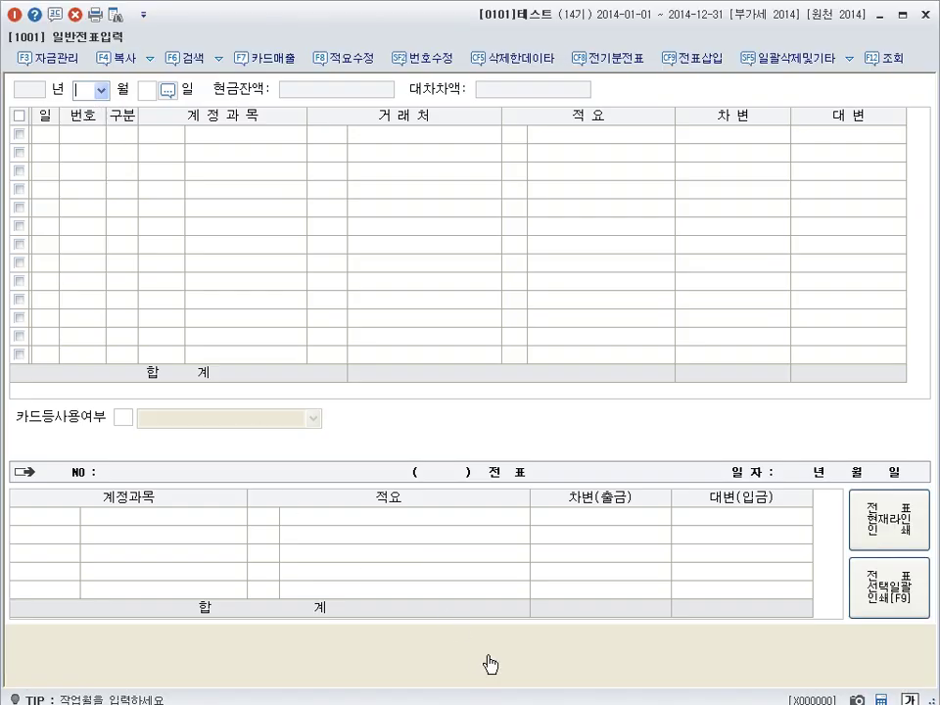
pyautogui.press('Return')
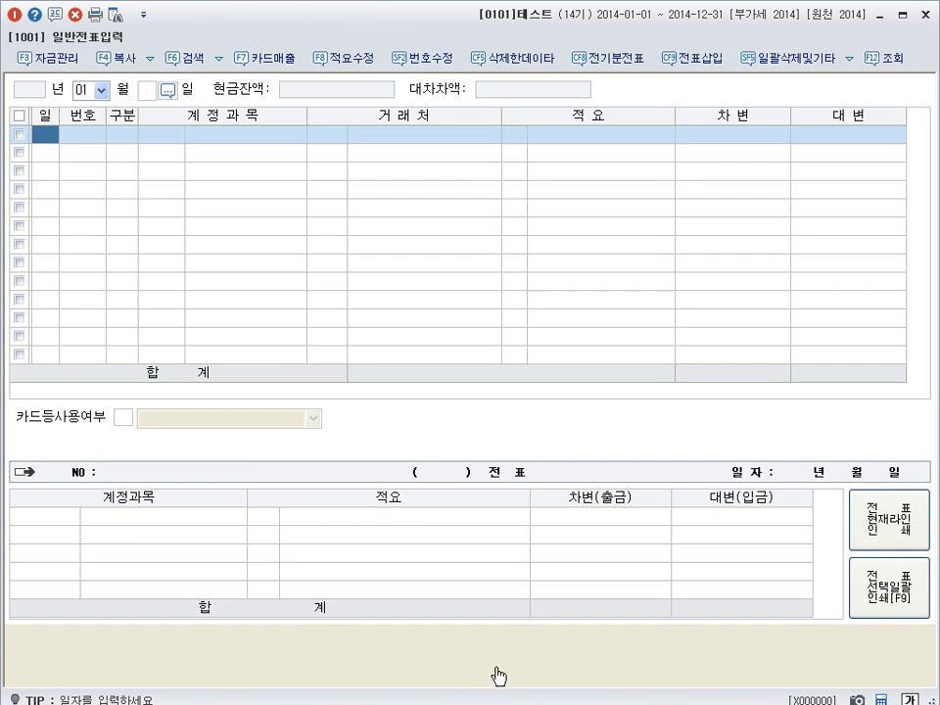
pyautogui.click(910, 19)
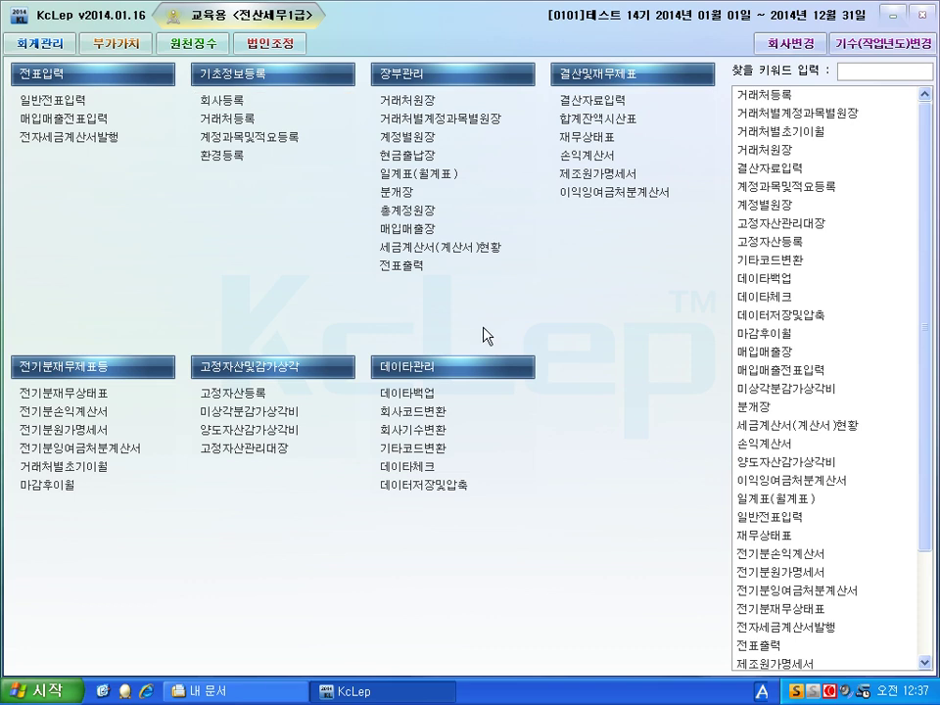
# - View the 회사등록 (company registration) screen, close it and display the 원천징수 (withholding tax) menu
pyautogui.click(501, 468)
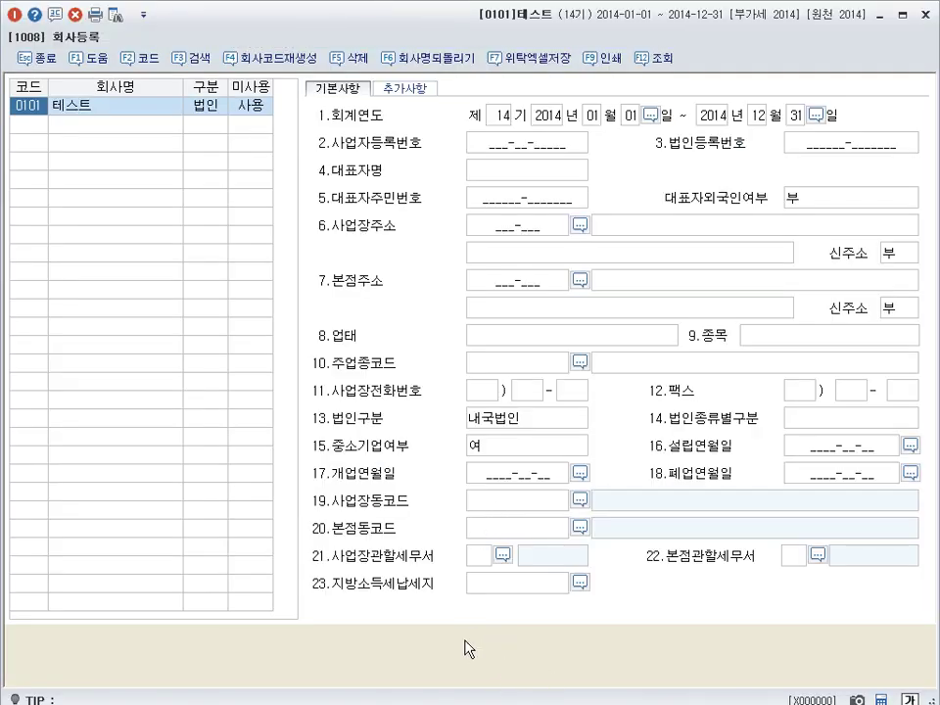
pyautogui.click(921, 16)
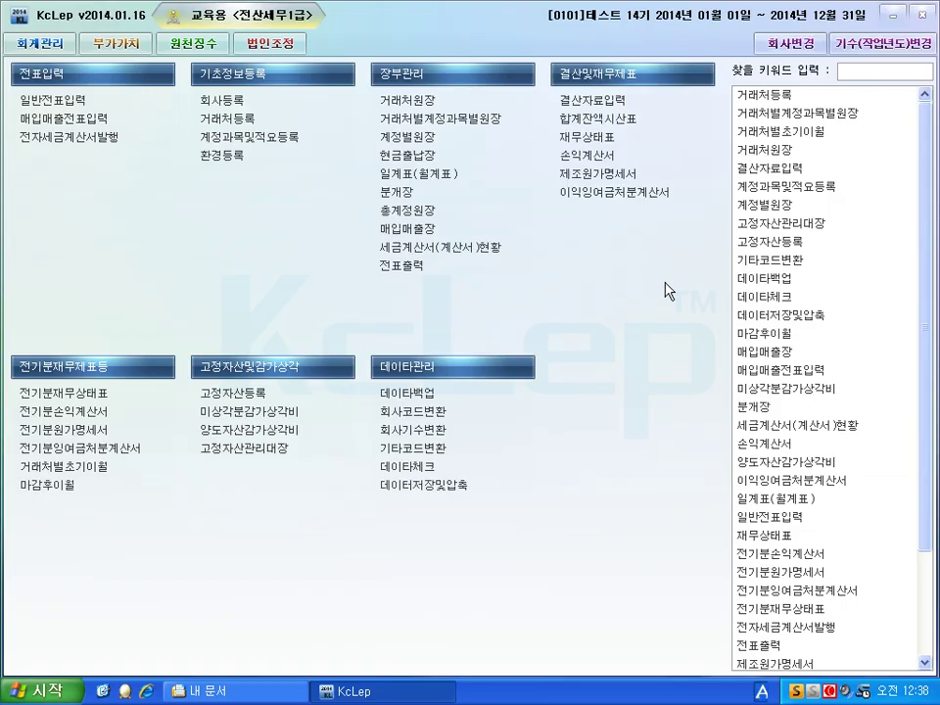
pyautogui.click(201, 45)
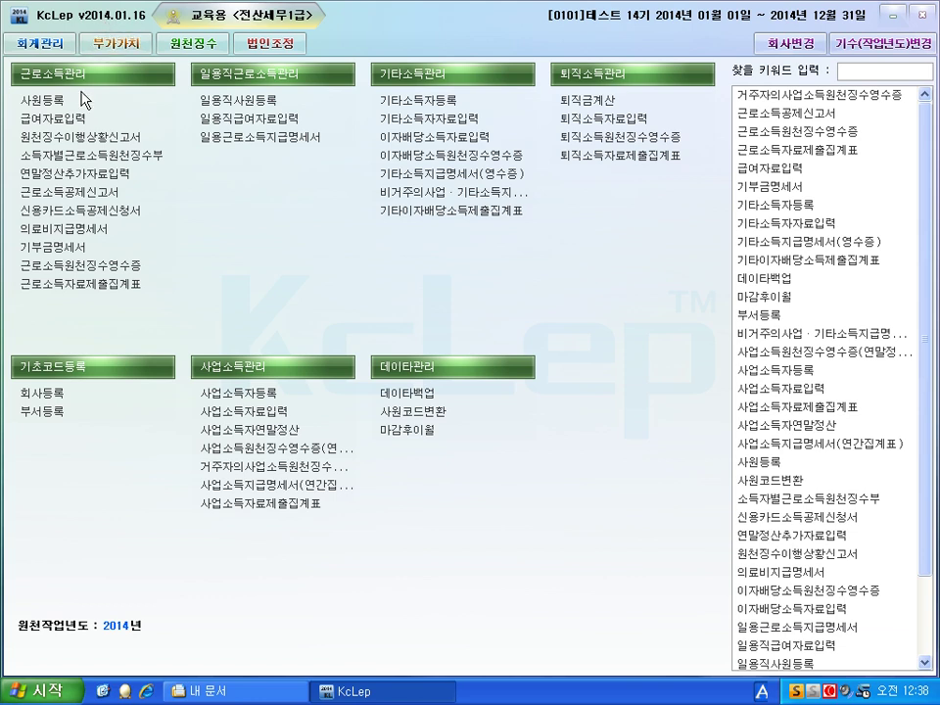
# - Open 전기분재무상태표 (prior-period balance sheet) from 회계관리, maximize its window and close it
pyautogui.click(39, 43)
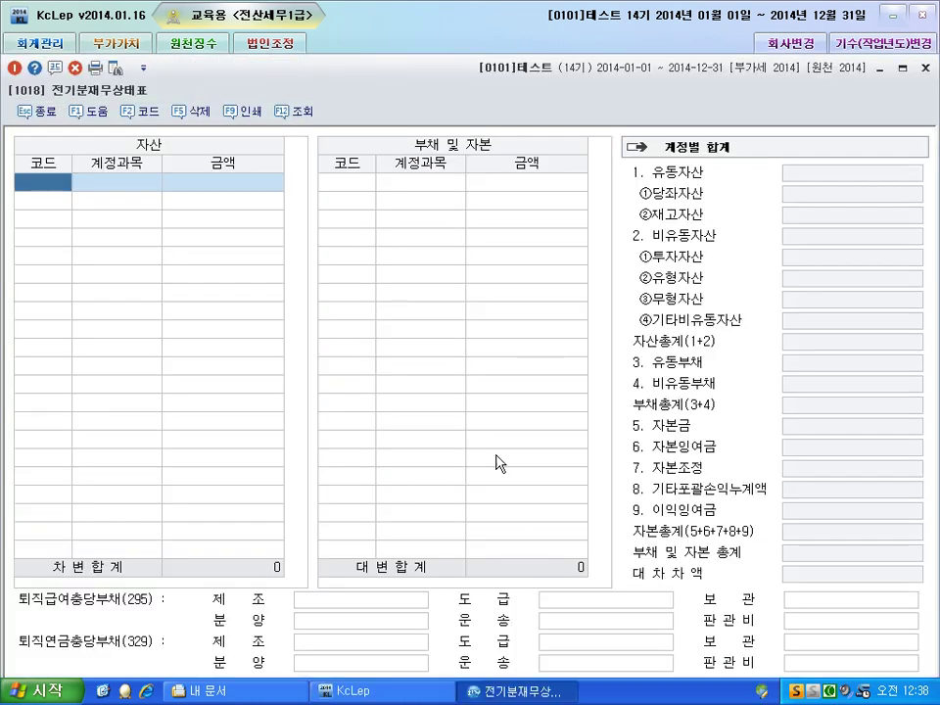
pyautogui.click(903, 70)
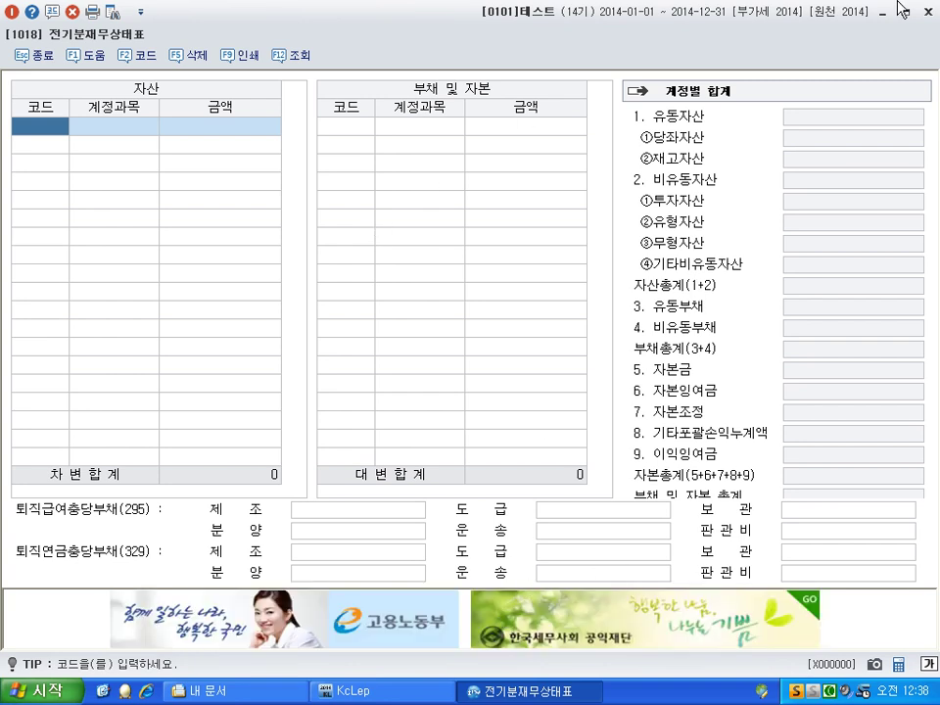
pyautogui.click(929, 13)
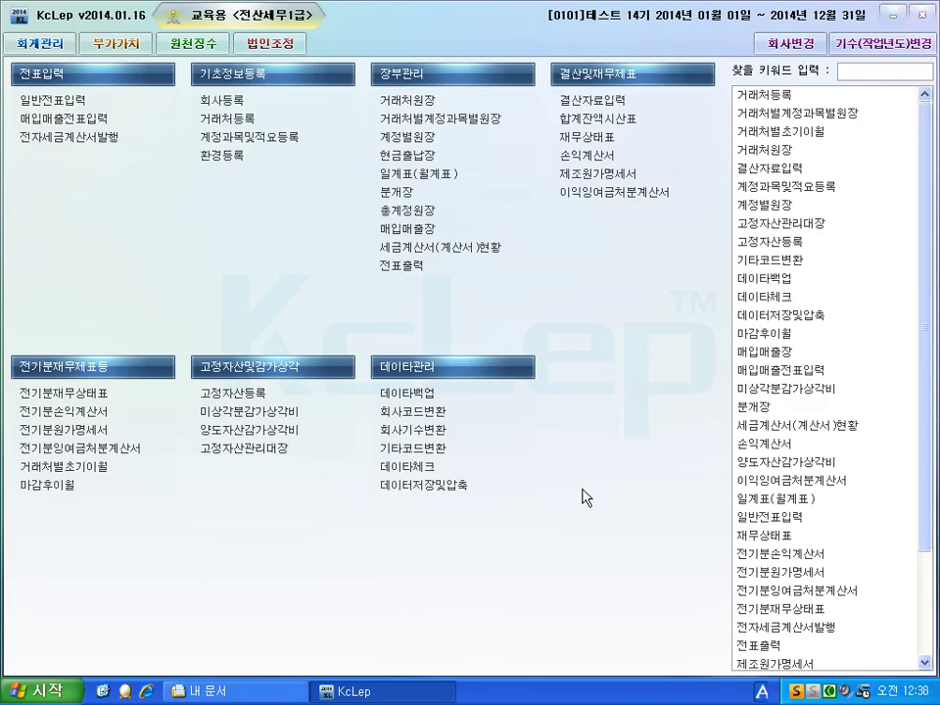
# - Exit the program and uninstall KcLep by running KcLepSetup_2013.12.18 with the 제거 (remove) option, closing 내 문서 when finished
pyautogui.click(925, 14)
pyautogui.click(428, 371)
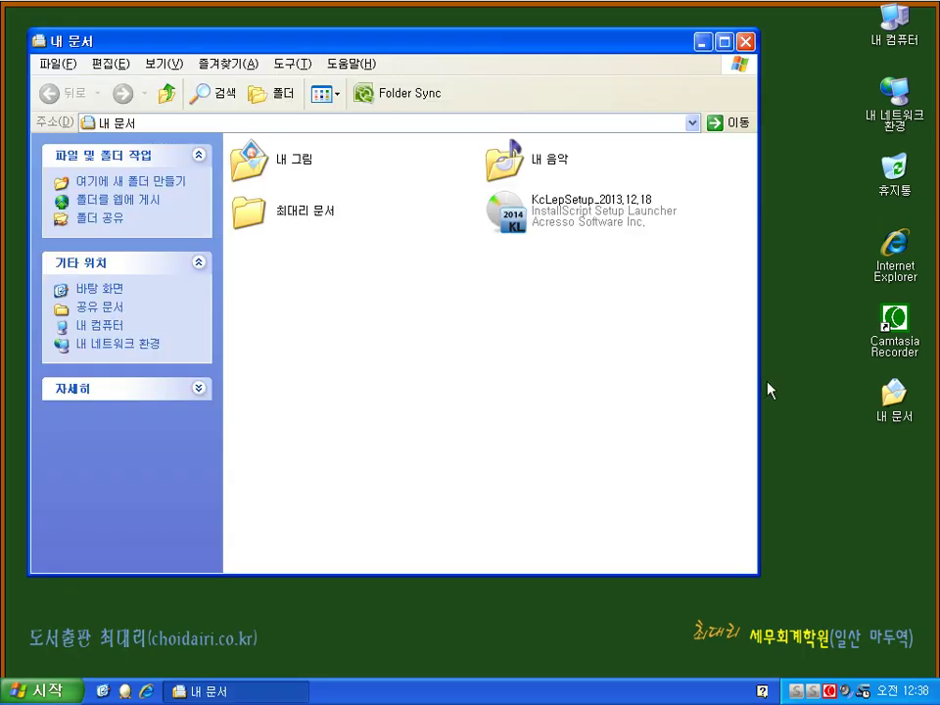
pyautogui.click(585, 214)
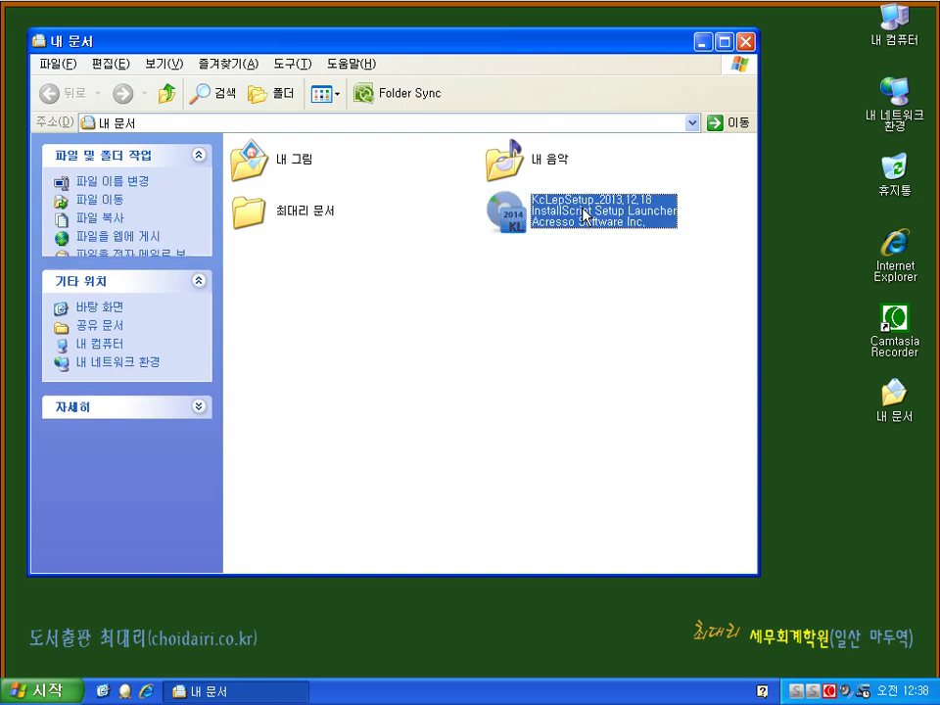
pyautogui.doubleClick(584, 214)
pyautogui.click(576, 431)
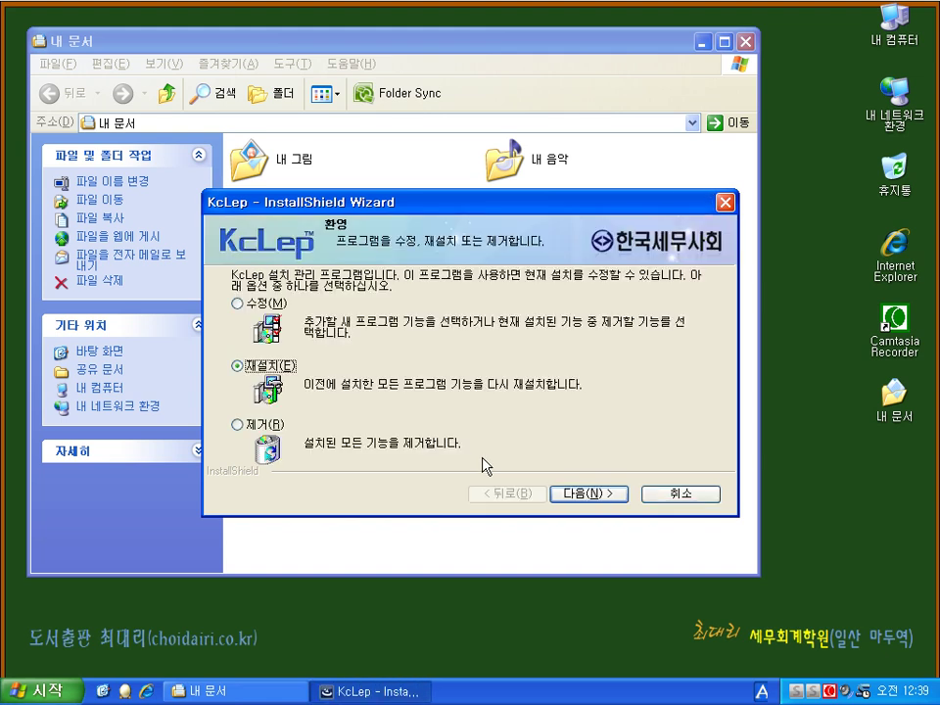
pyautogui.click(237, 425)
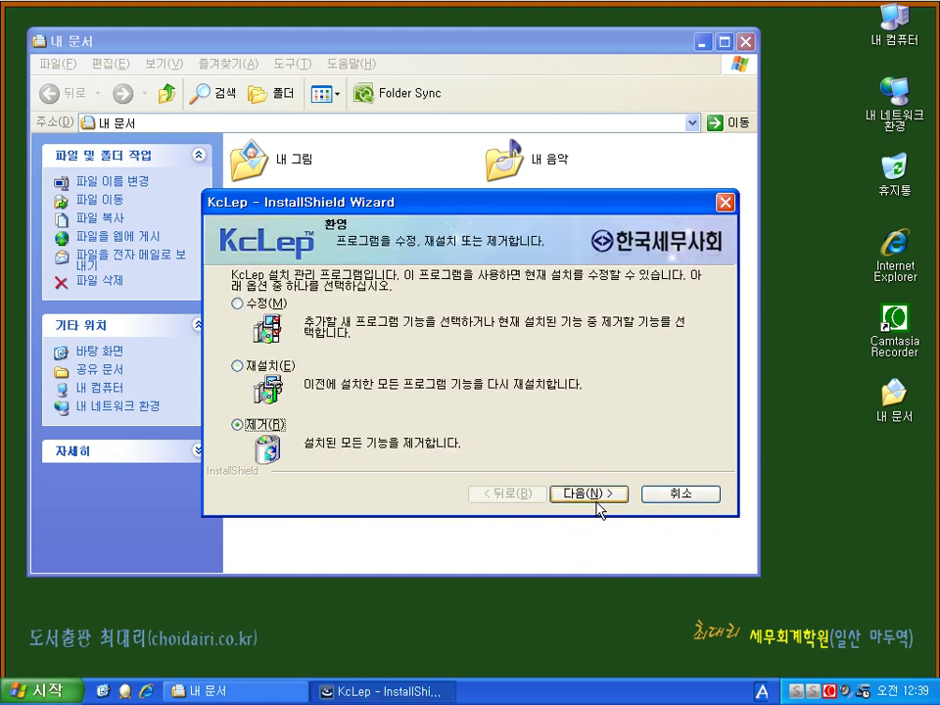
pyautogui.click(596, 496)
pyautogui.click(428, 390)
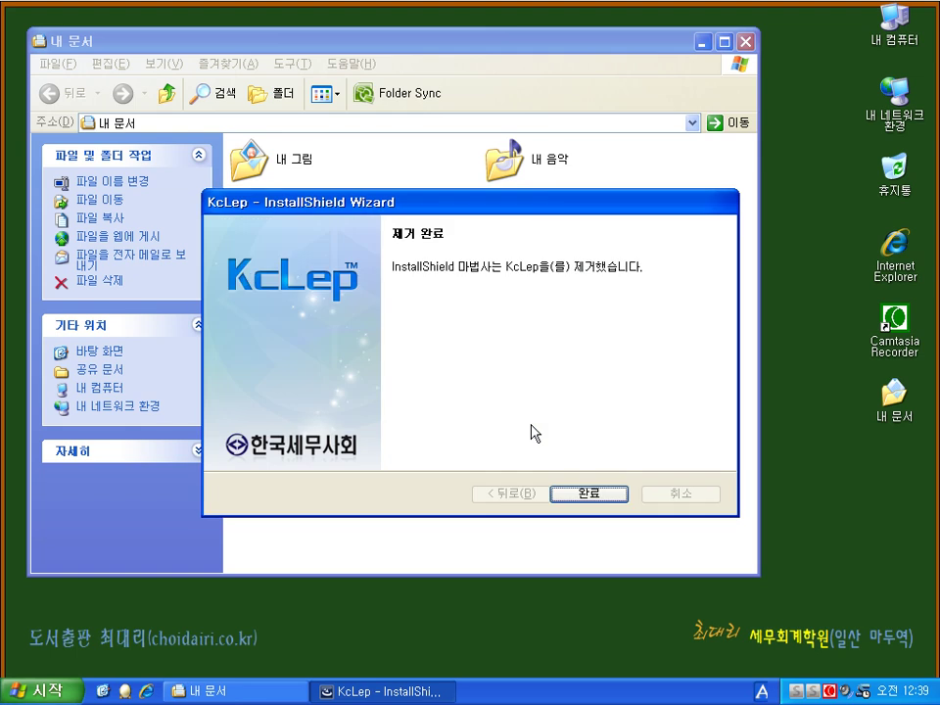
pyautogui.click(587, 494)
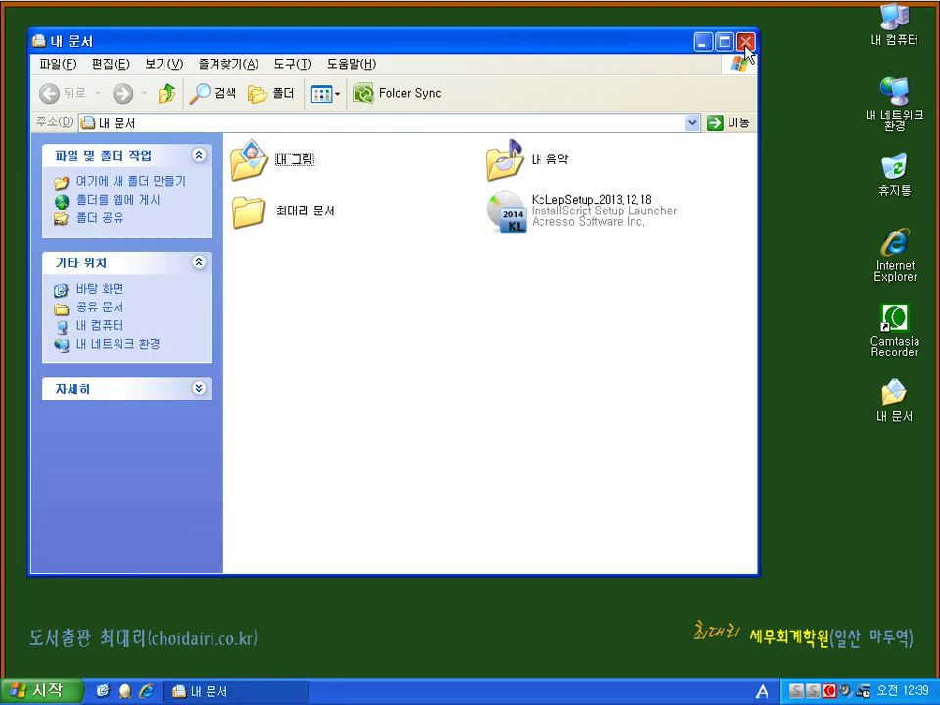
pyautogui.click(745, 43)
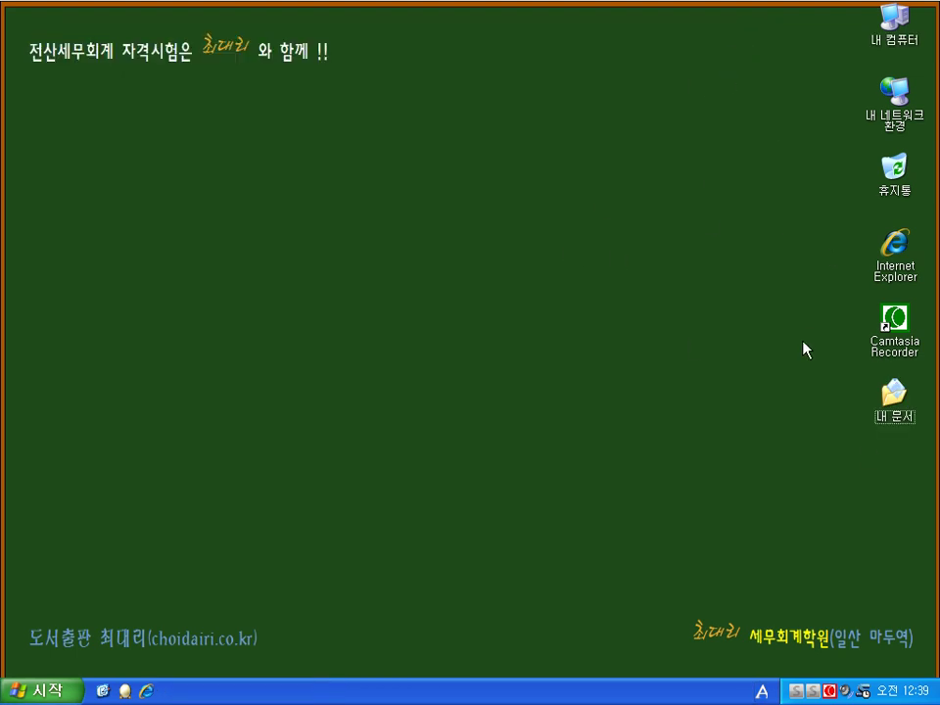
# - Reinstall KcLep to C:\ using KcLepSetup_2013.12.18 from 내 문서, accepting the license agreement, and close the folder
pyautogui.doubleClick(891, 397)
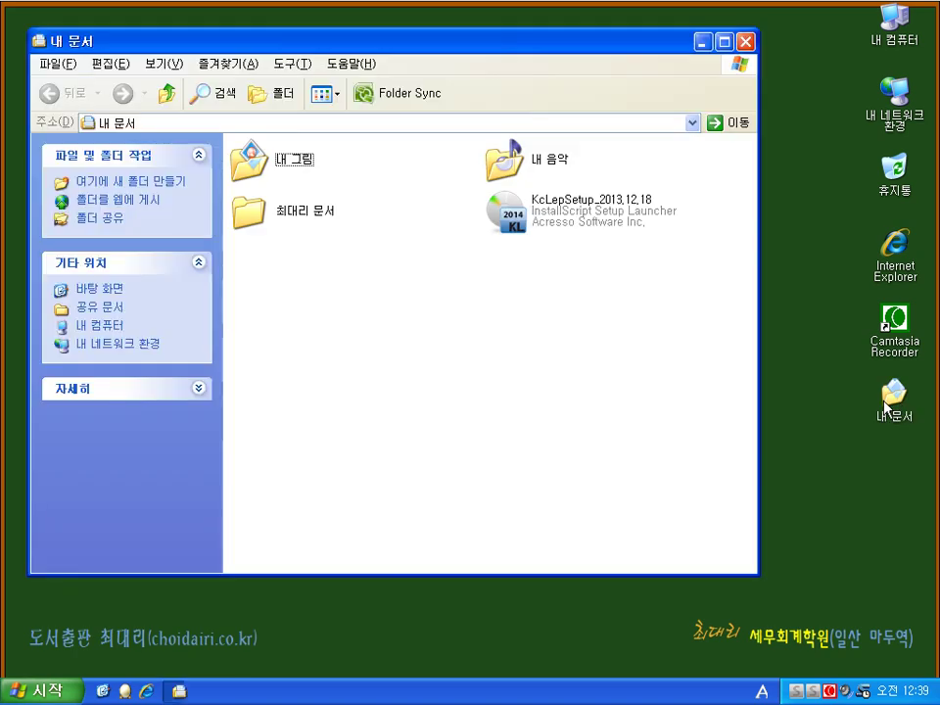
pyautogui.click(554, 225)
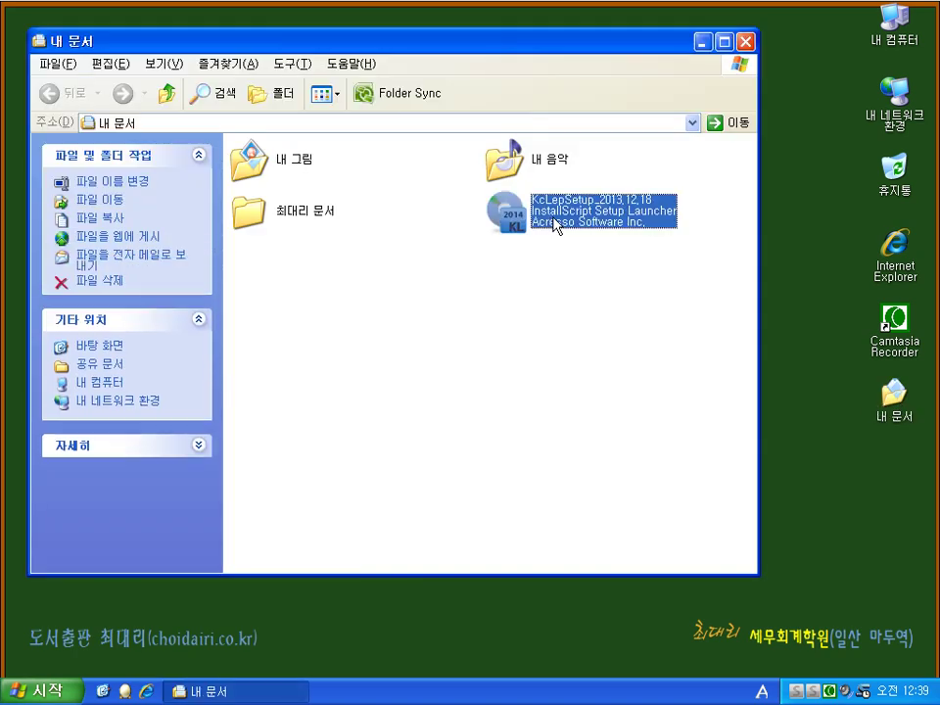
pyautogui.doubleClick(554, 226)
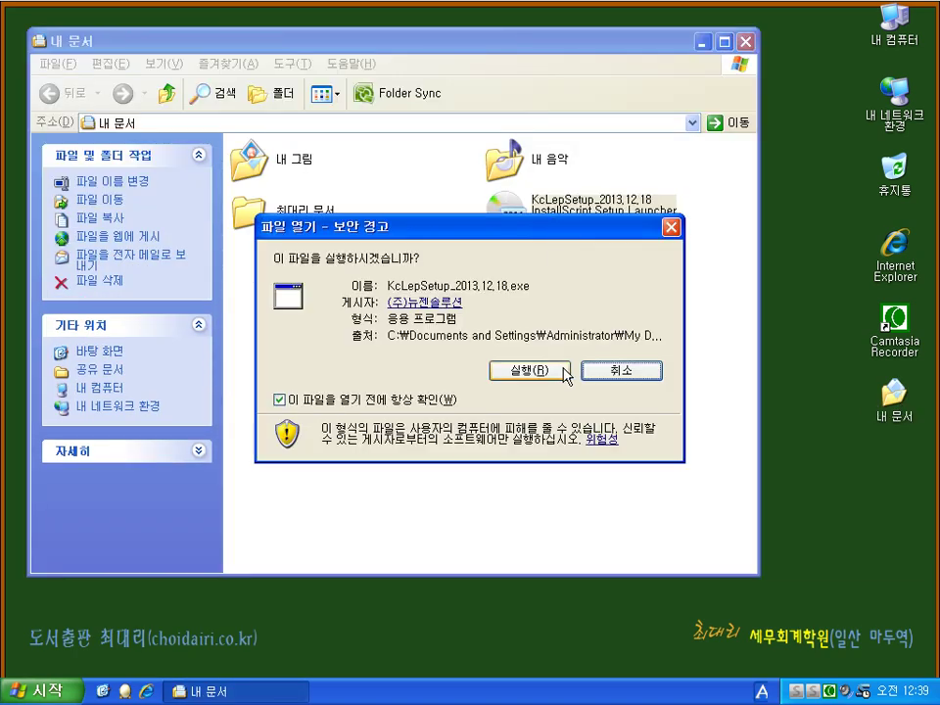
pyautogui.press('Return')
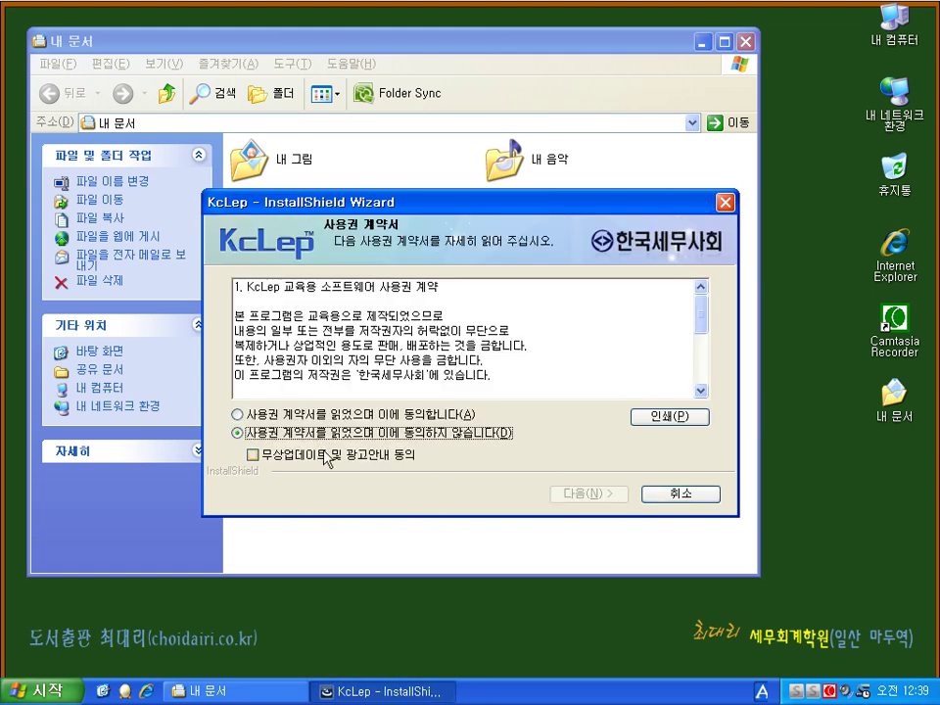
pyautogui.click(237, 414)
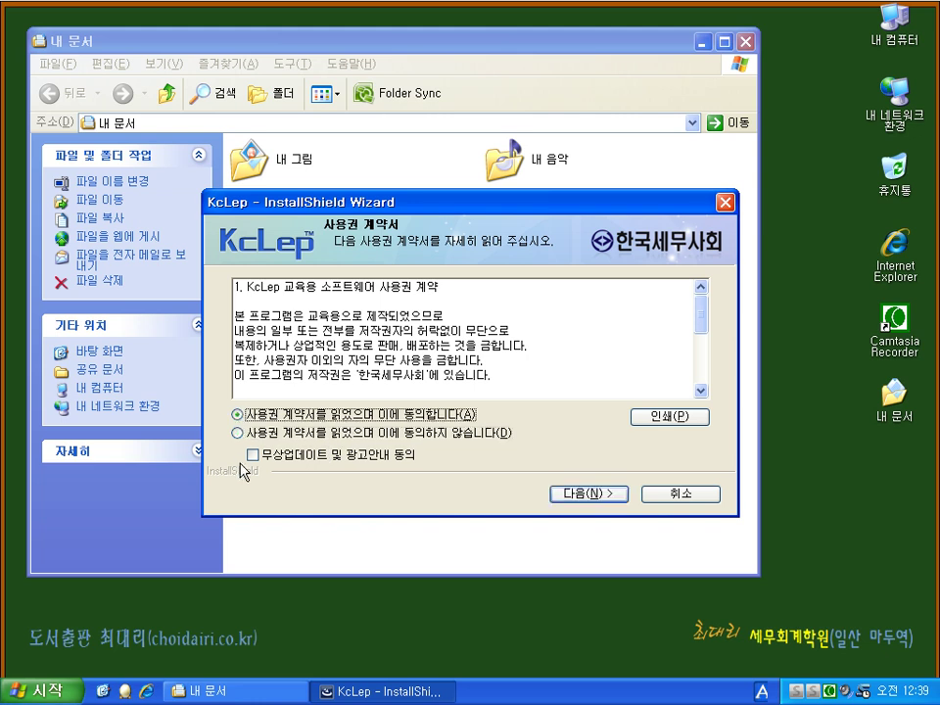
pyautogui.click(589, 494)
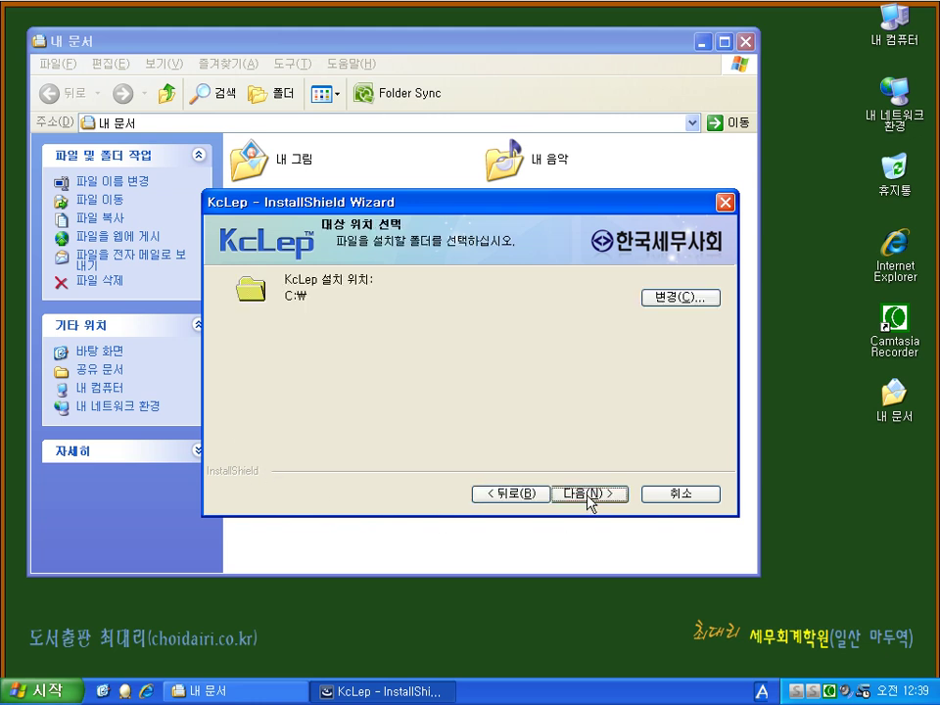
pyautogui.click(590, 495)
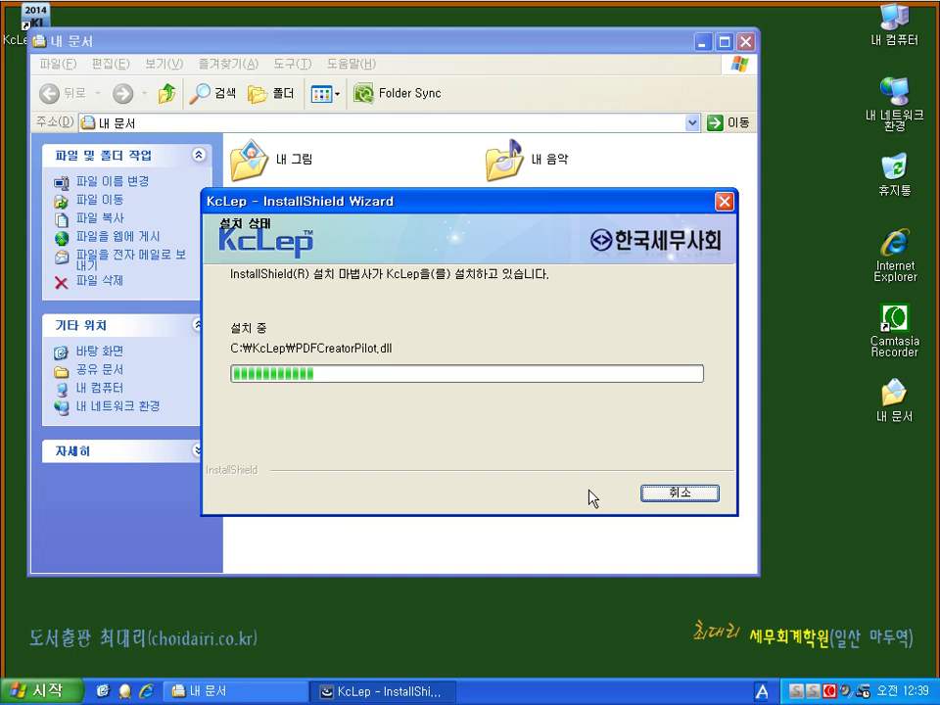
pyautogui.click(591, 494)
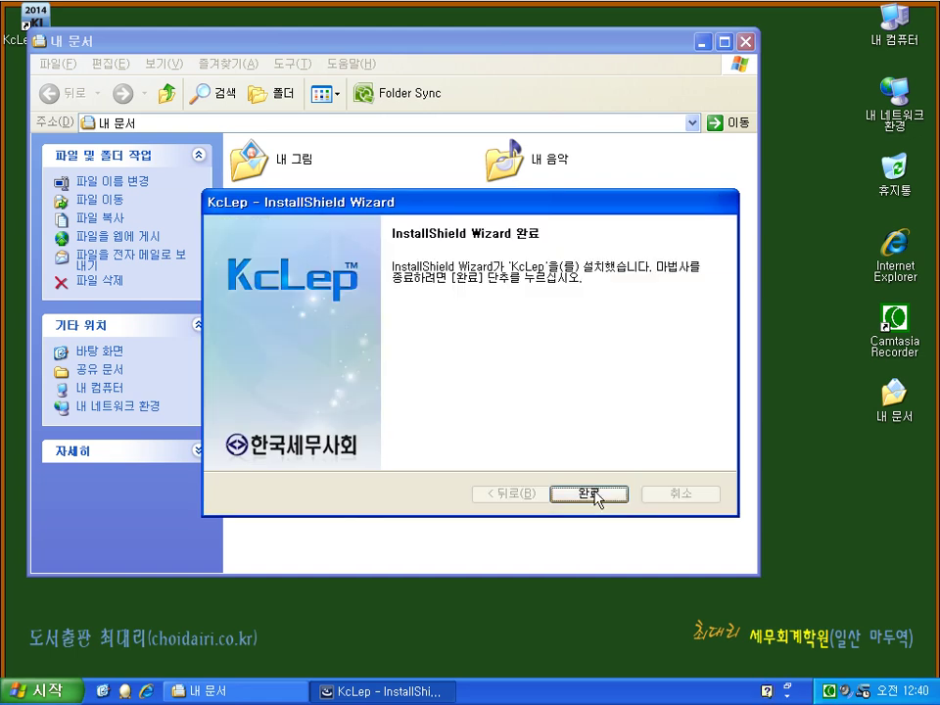
pyautogui.click(747, 42)
# - Move the KcLep교육용 shortcut to the middle of the desktop and launch it with 서울특별시 as the region
pyautogui.moveTo(34, 21); pyautogui.dragTo(538, 321)
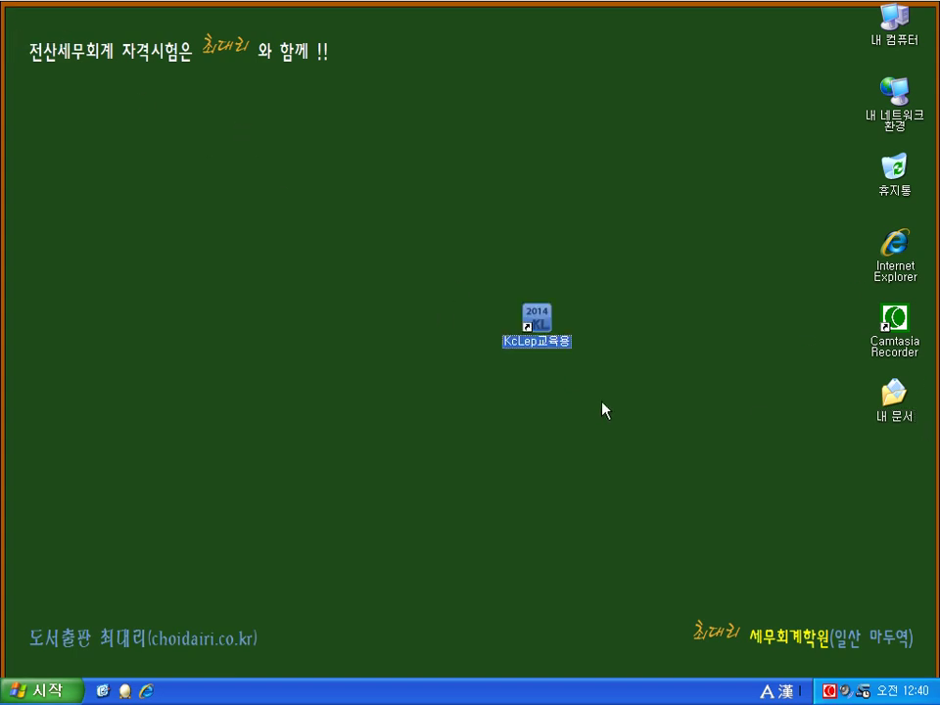
pyautogui.doubleClick(536, 346)
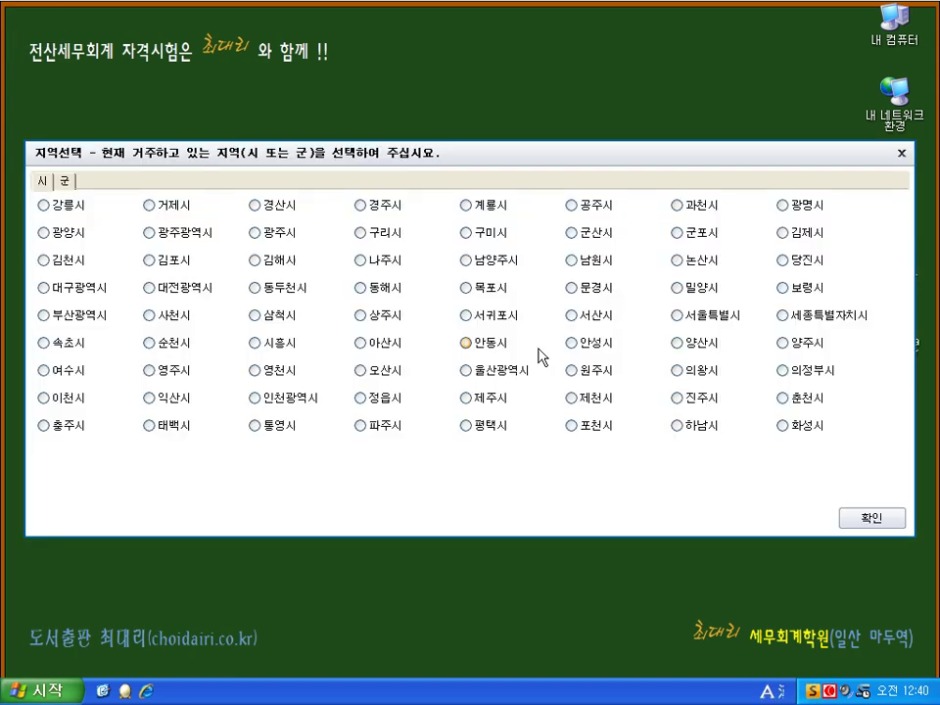
pyautogui.click(678, 316)
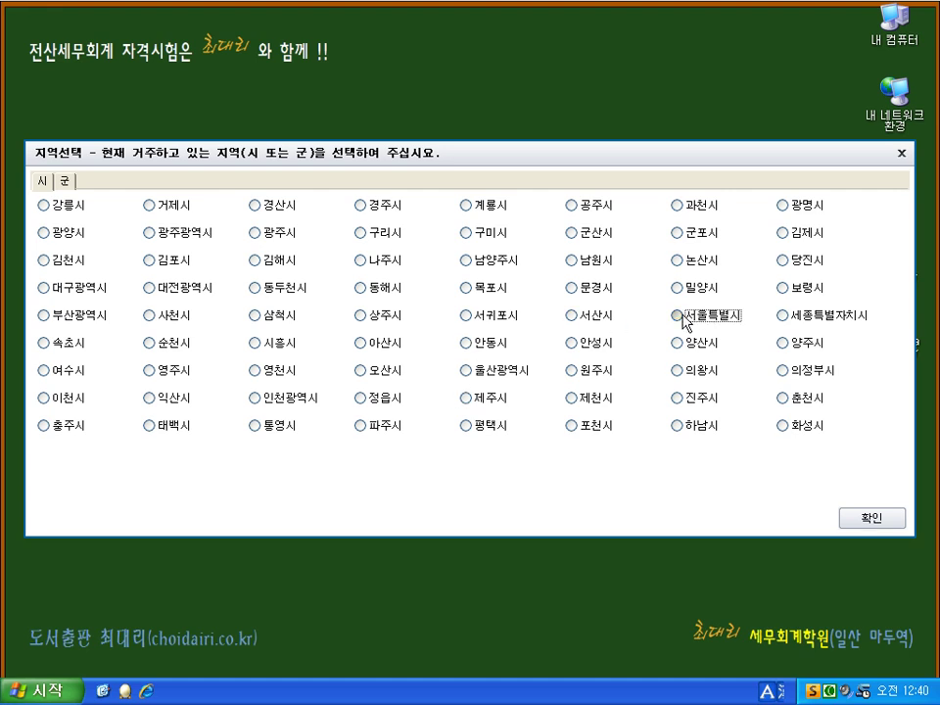
pyautogui.click(848, 511)
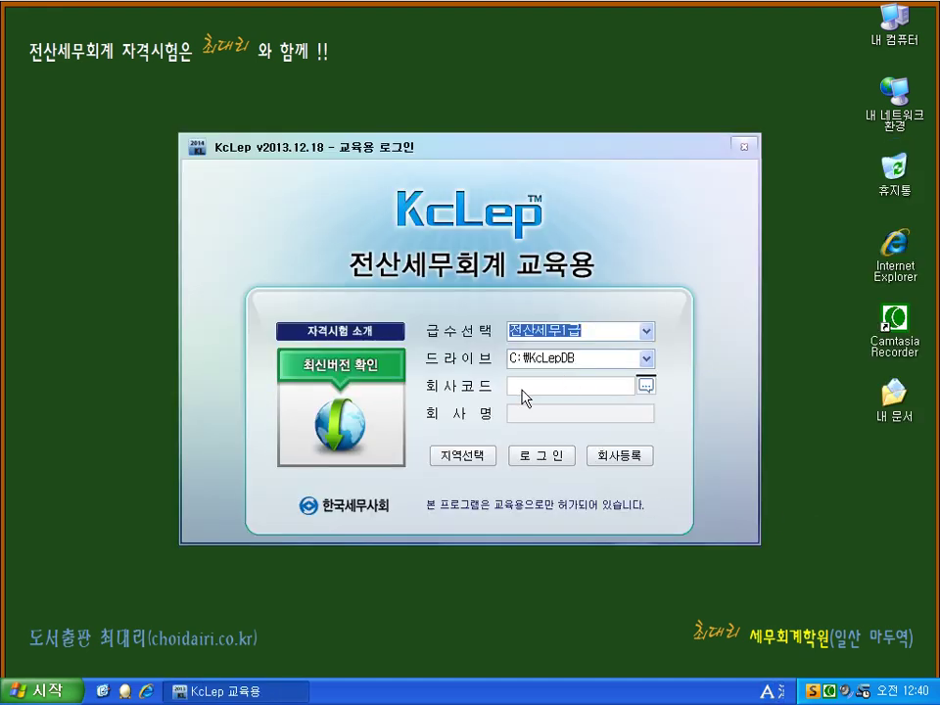
# - Log in to company 0101 테스트 in the reinstalled program under 전산세무1급
pyautogui.click(644, 387)
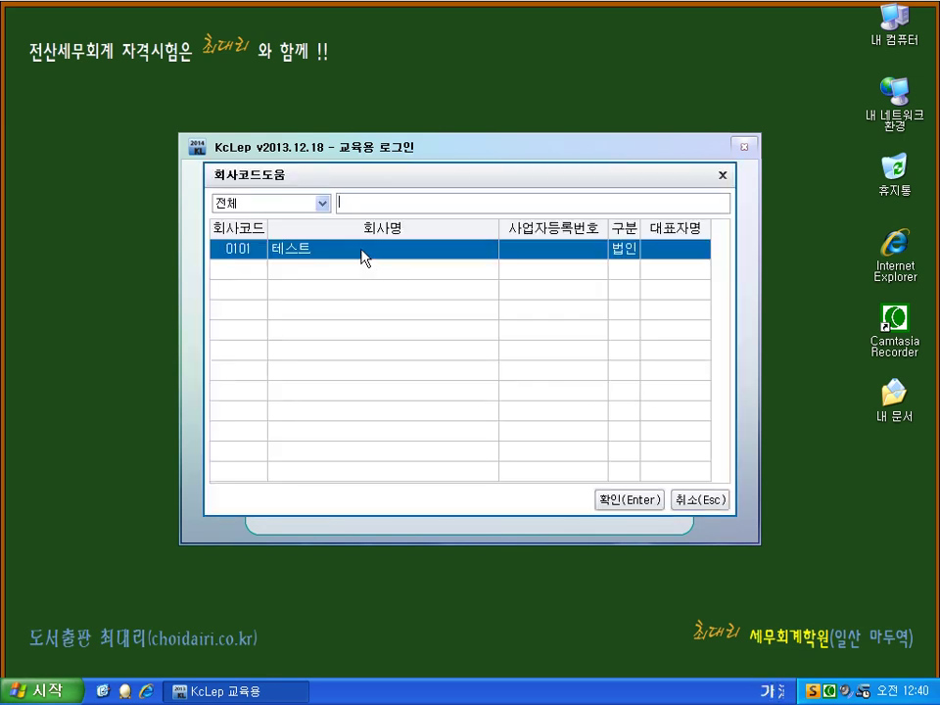
pyautogui.click(627, 501)
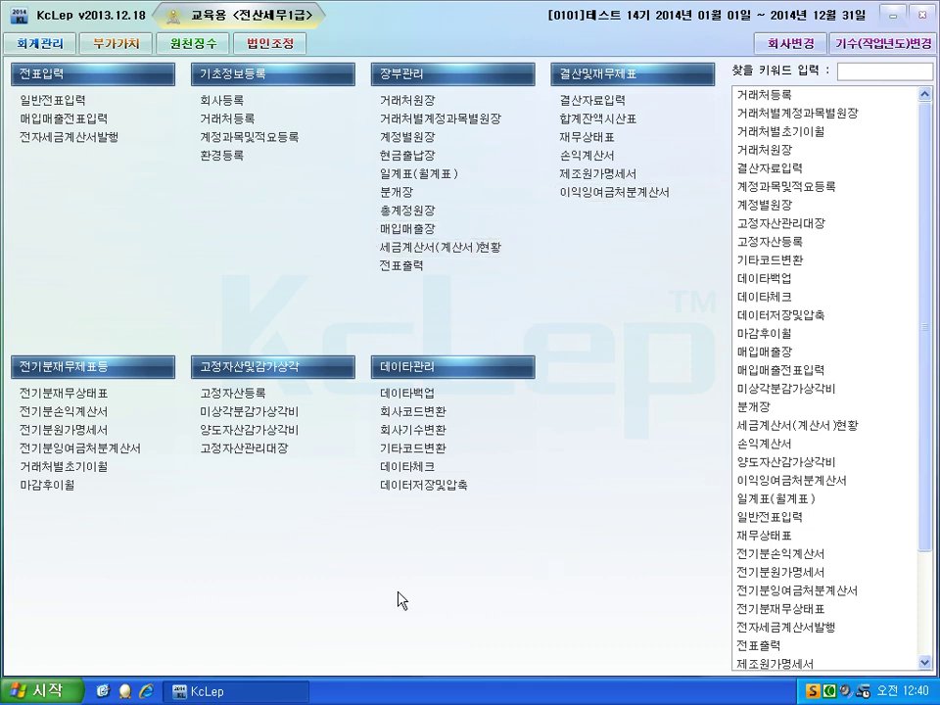
# - Exit the 전산세무1급 session and reopen the KcLep 교육용 login window from the desktop
pyautogui.click(921, 14)
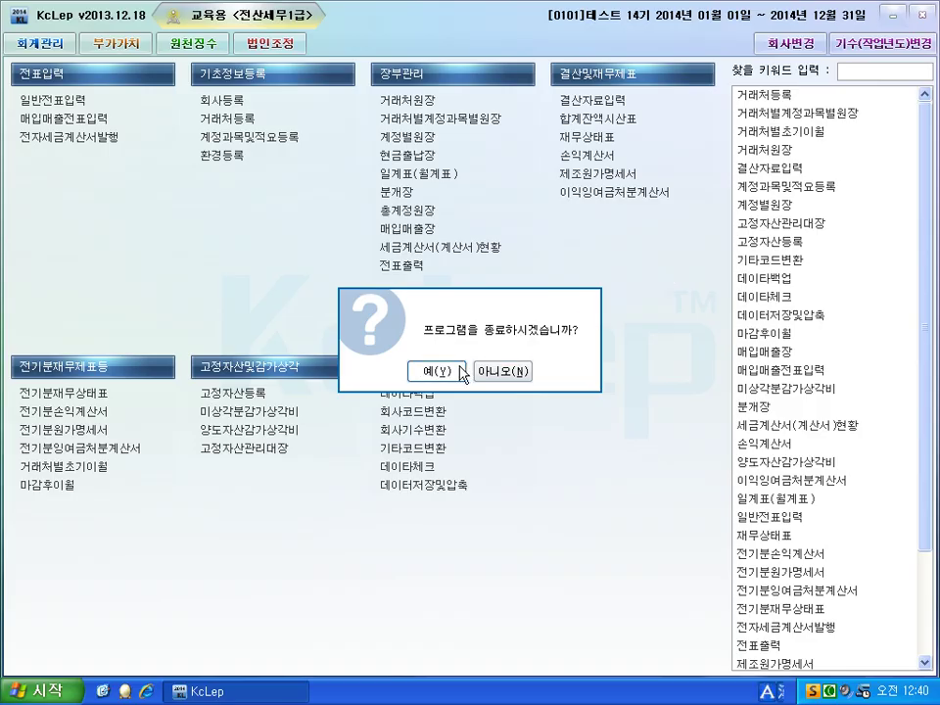
pyautogui.click(431, 431)
pyautogui.doubleClick(538, 323)
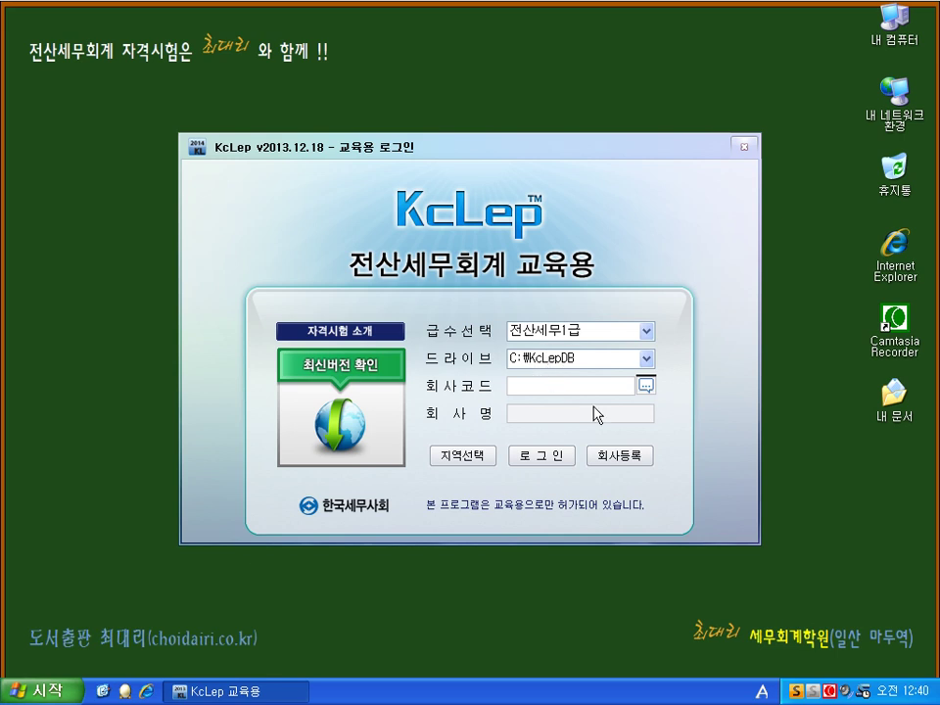
# - Switch to Windows Explorer and examine the C:\KcLep program folder and the C:\KcLepDB\KcLep data folder
pyautogui.press('super+e')
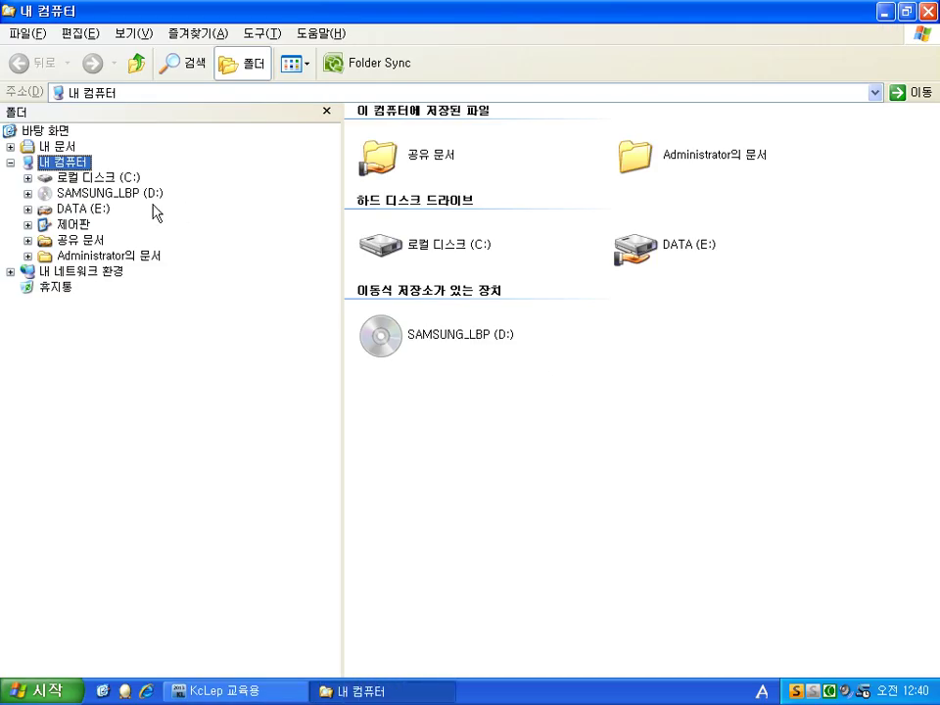
pyautogui.click(28, 177)
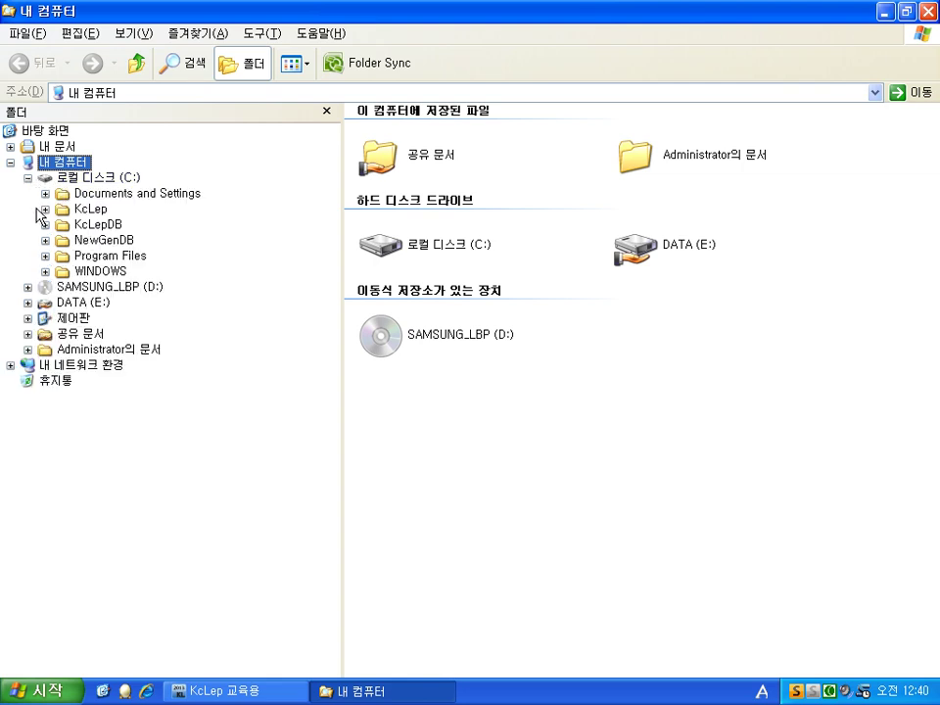
pyautogui.click(45, 208)
pyautogui.click(91, 209)
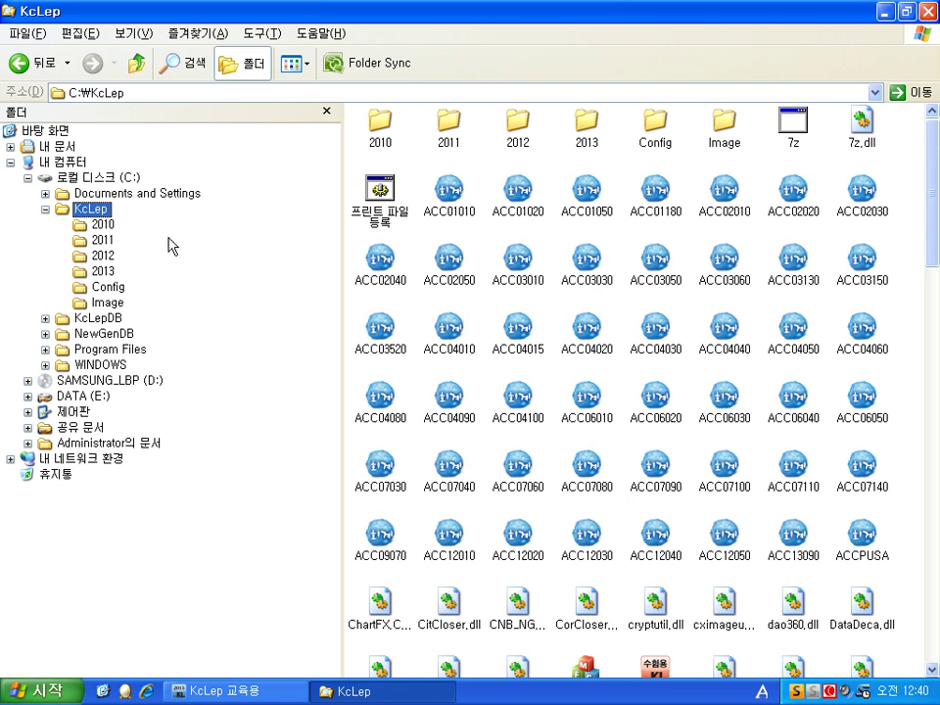
pyautogui.click(45, 208)
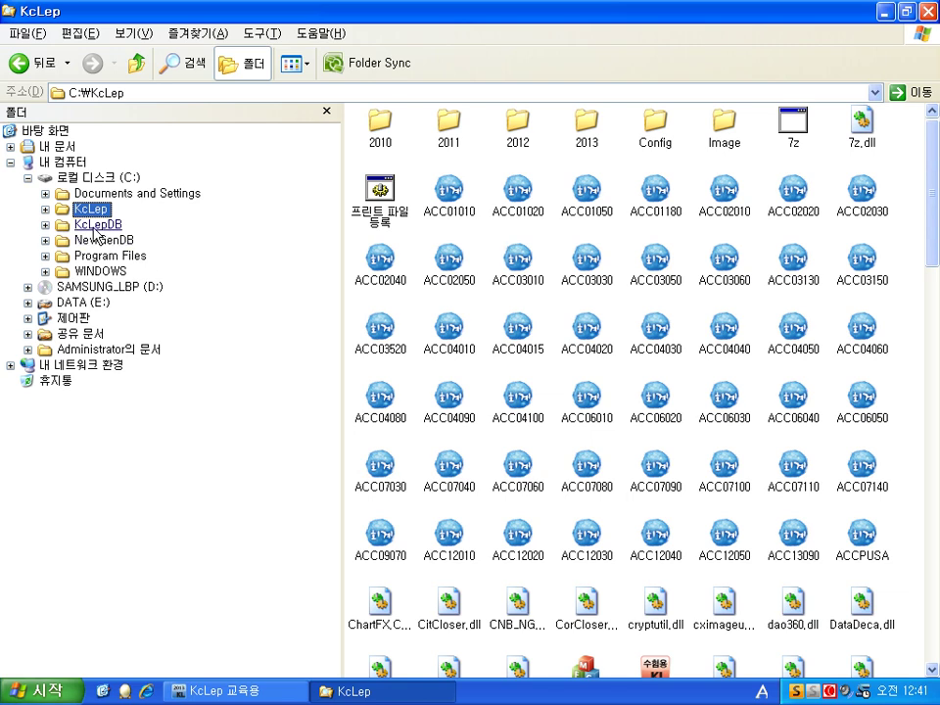
pyautogui.click(97, 225)
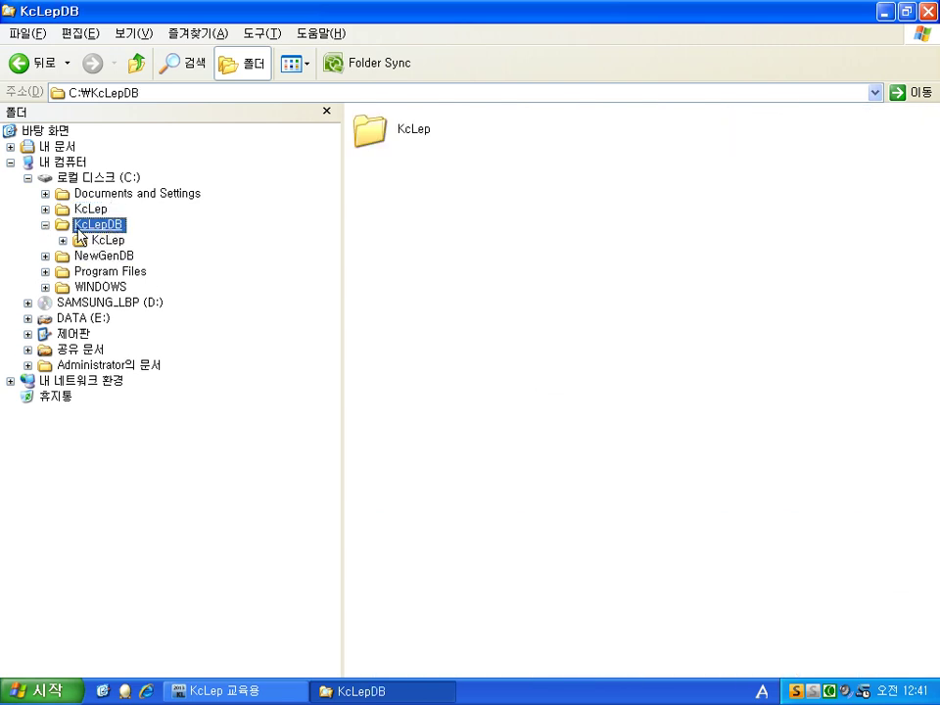
pyautogui.click(102, 241)
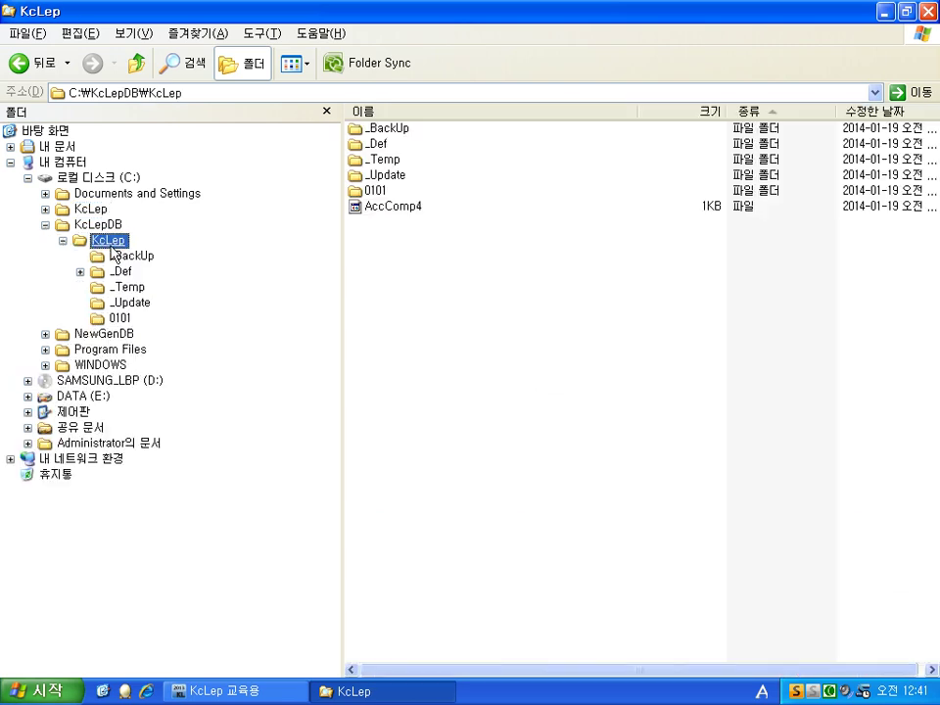
pyautogui.click(378, 195)
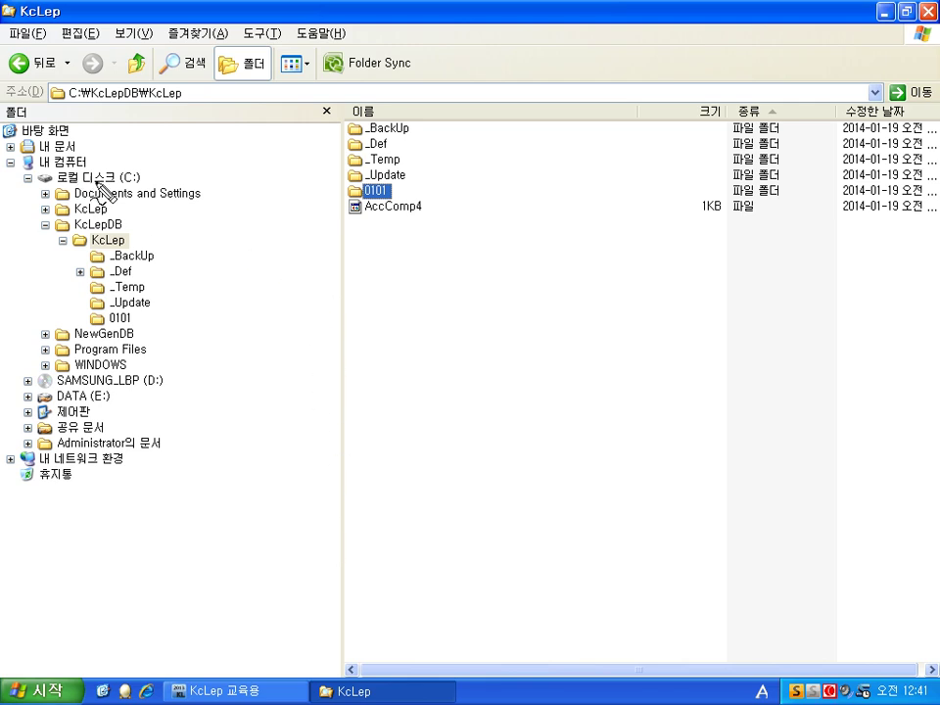
pyautogui.moveTo(145, 182)
pyautogui.mouseDown()
pyautogui.moveTo(116, 176)
pyautogui.moveTo(145, 186)
pyautogui.mouseUp()
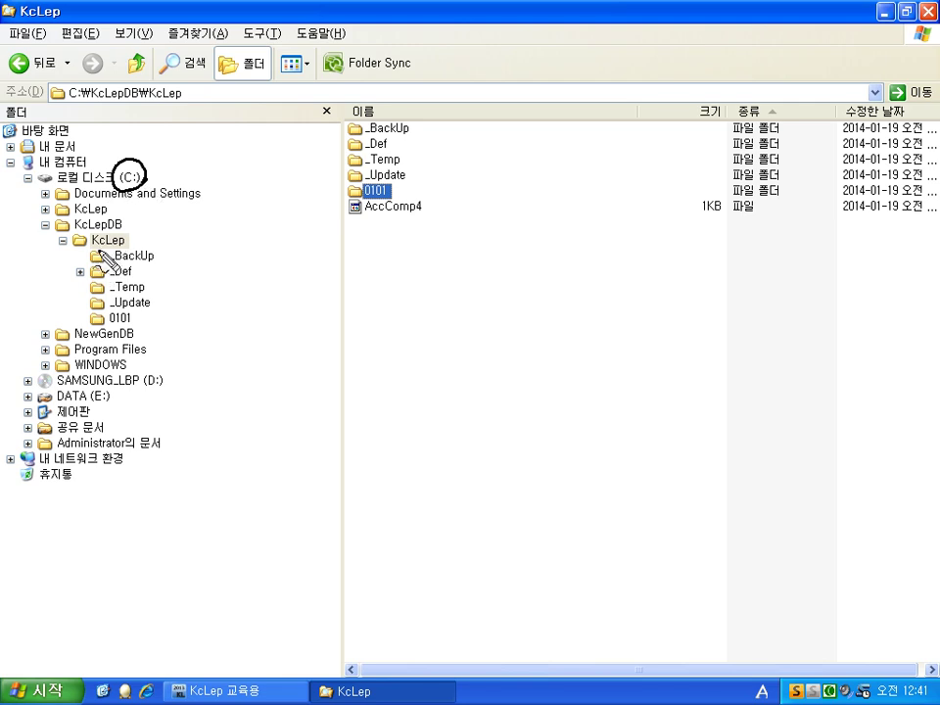
pyautogui.moveTo(86, 244)
pyautogui.mouseDown()
pyautogui.moveTo(127, 250)
pyautogui.moveTo(74, 219)
pyautogui.moveTo(115, 223)
pyautogui.mouseUp()
pyautogui.moveTo(49, 174); pyautogui.dragTo(45, 189)
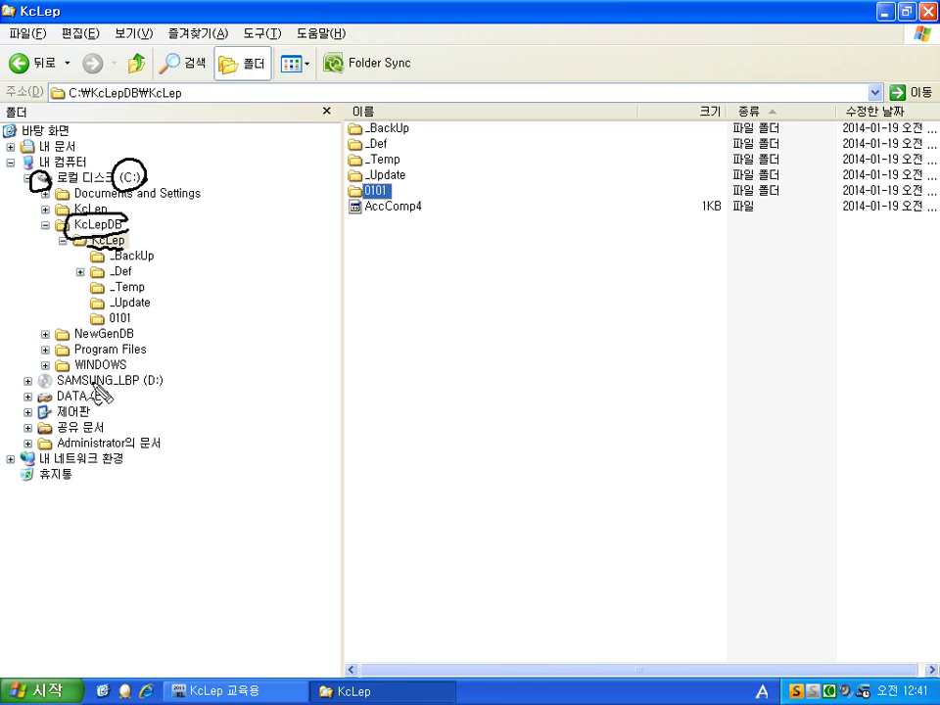
pyautogui.moveTo(32, 389); pyautogui.dragTo(30, 389)
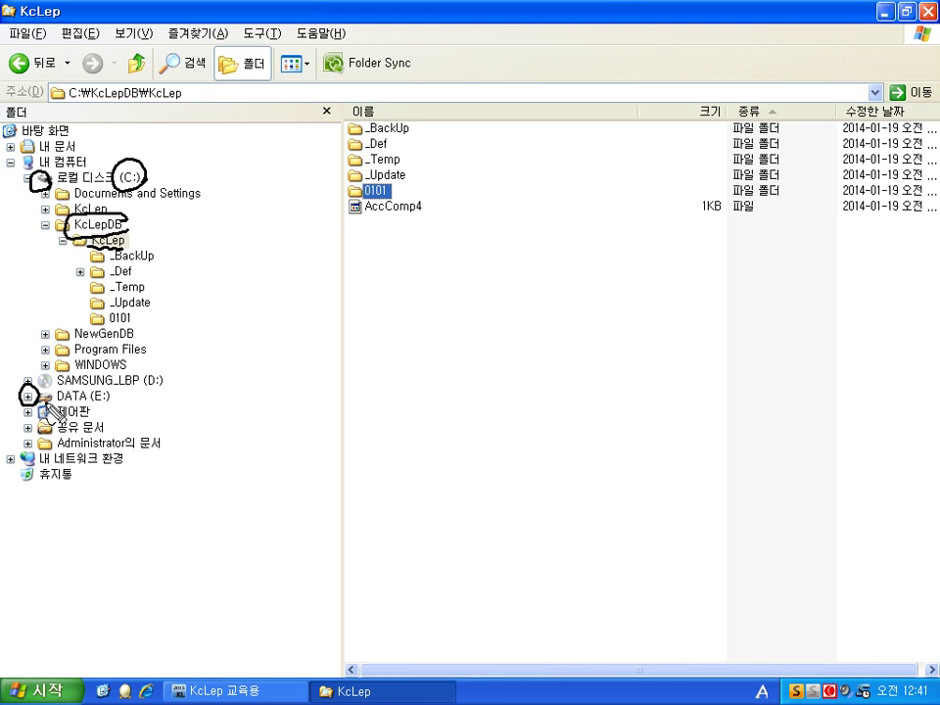
pyautogui.moveTo(56, 401)
pyautogui.mouseDown()
pyautogui.moveTo(98, 401)
pyautogui.moveTo(115, 428)
pyautogui.moveTo(128, 423)
pyautogui.mouseUp()
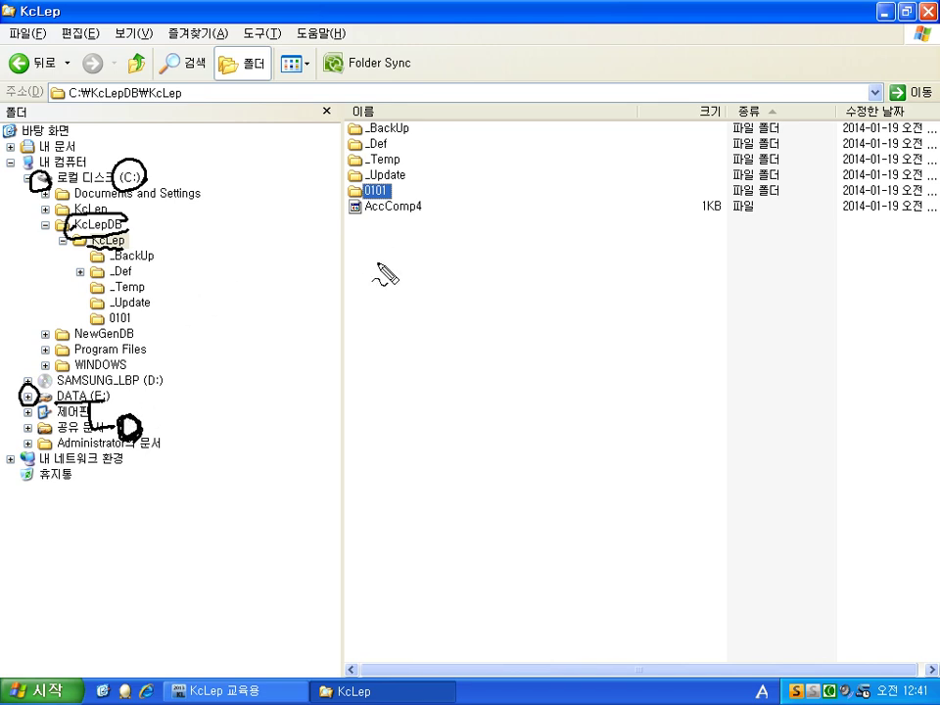
pyautogui.moveTo(378, 260)
pyautogui.mouseDown()
pyautogui.moveTo(378, 277)
pyautogui.moveTo(429, 284)
pyautogui.moveTo(364, 286)
pyautogui.moveTo(371, 240)
pyautogui.moveTo(354, 248)
pyautogui.moveTo(399, 291)
pyautogui.moveTo(401, 249)
pyautogui.moveTo(410, 294)
pyautogui.mouseUp()
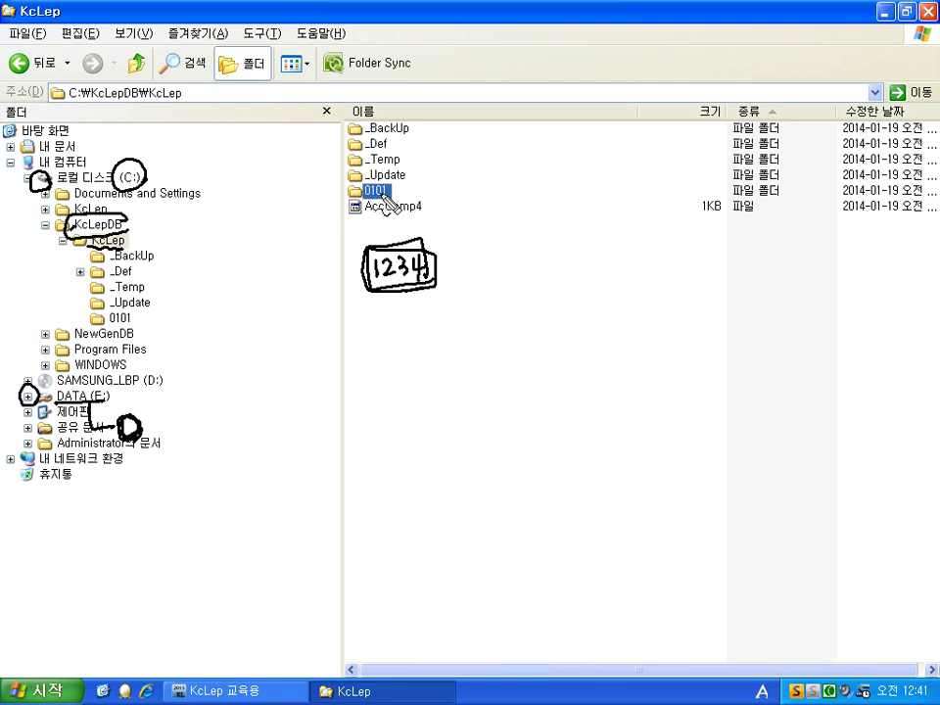
pyautogui.moveTo(372, 182); pyautogui.dragTo(391, 188)
pyautogui.moveTo(370, 247); pyautogui.dragTo(430, 269)
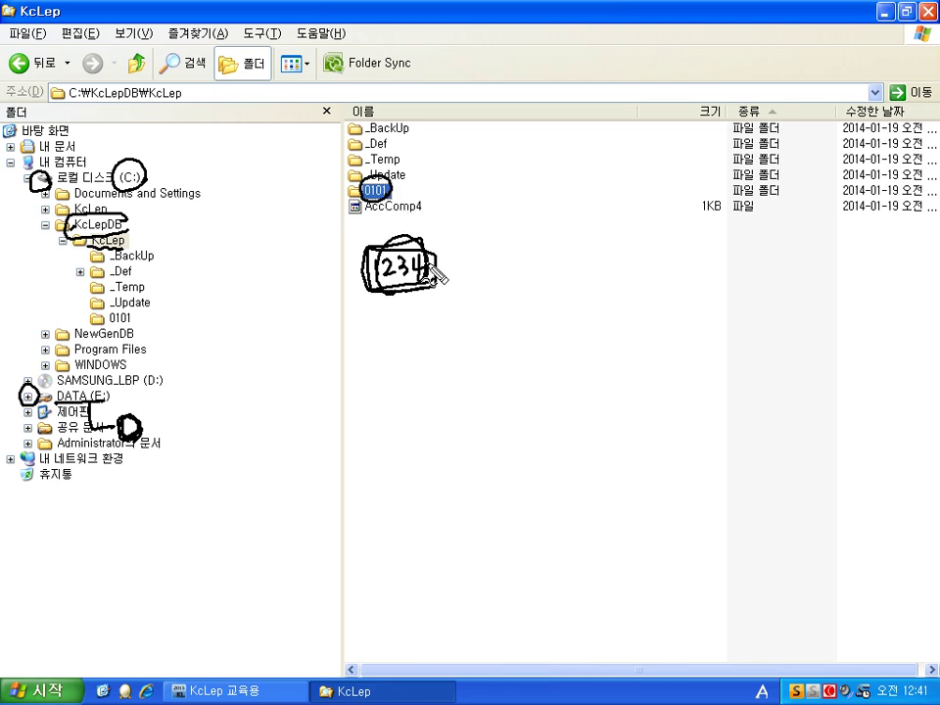
pyautogui.moveTo(406, 350)
pyautogui.mouseDown()
pyautogui.moveTo(411, 360)
pyautogui.moveTo(391, 399)
pyautogui.moveTo(408, 400)
pyautogui.moveTo(408, 410)
pyautogui.moveTo(476, 398)
pyautogui.moveTo(540, 412)
pyautogui.moveTo(550, 403)
pyautogui.mouseUp()
pyautogui.moveTo(559, 378)
pyautogui.mouseDown()
pyautogui.moveTo(562, 407)
pyautogui.moveTo(637, 393)
pyautogui.moveTo(654, 401)
pyautogui.mouseUp()
pyautogui.moveTo(658, 380); pyautogui.dragTo(667, 404)
pyautogui.moveTo(657, 397); pyautogui.dragTo(667, 407)
pyautogui.moveTo(418, 418)
pyautogui.mouseDown()
pyautogui.moveTo(376, 391)
pyautogui.moveTo(427, 421)
pyautogui.mouseUp()
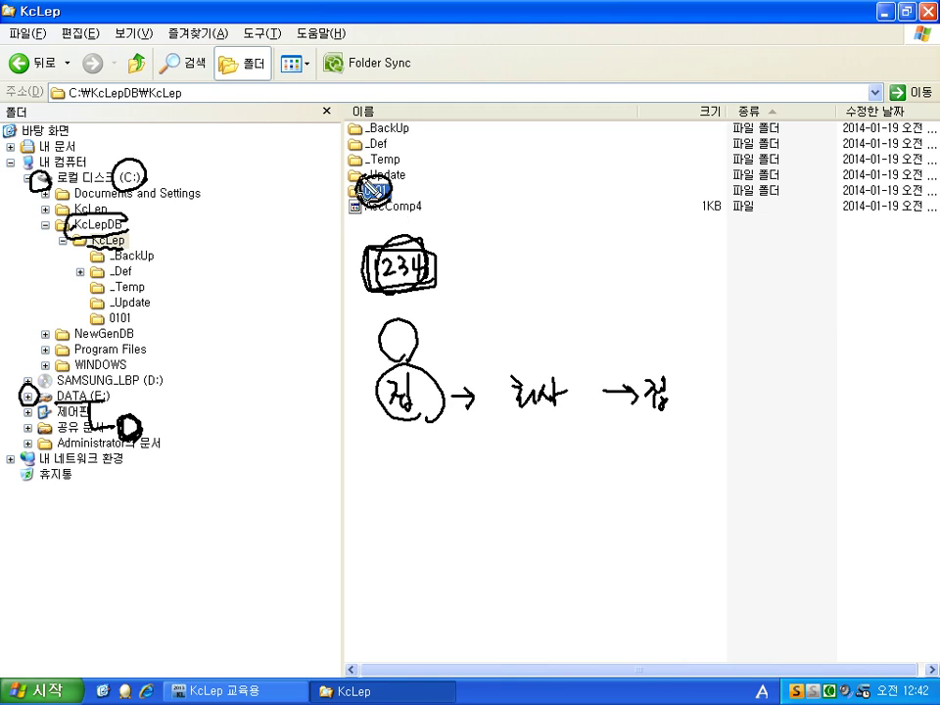
pyautogui.moveTo(395, 184); pyautogui.dragTo(430, 354)
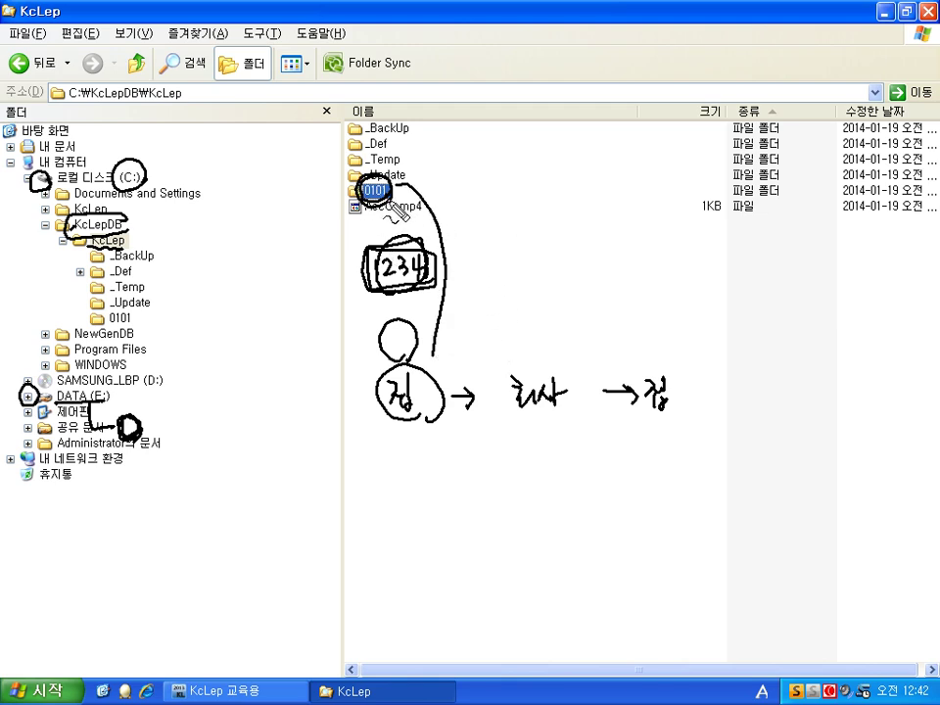
pyautogui.moveTo(406, 182)
pyautogui.mouseDown()
pyautogui.moveTo(433, 156)
pyautogui.moveTo(472, 147)
pyautogui.moveTo(587, 153)
pyautogui.mouseUp()
pyautogui.moveTo(643, 59)
pyautogui.mouseDown()
pyautogui.moveTo(588, 129)
pyautogui.moveTo(597, 125)
pyautogui.mouseUp()
pyautogui.moveTo(556, 208)
pyautogui.mouseDown()
pyautogui.moveTo(504, 238)
pyautogui.moveTo(523, 233)
pyautogui.mouseUp()
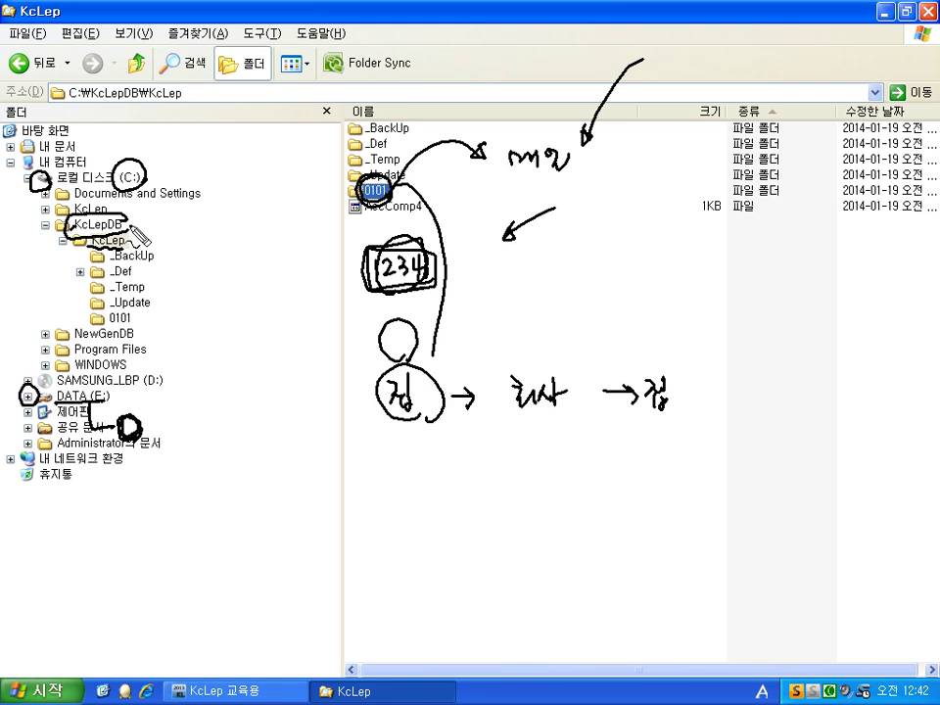
pyautogui.moveTo(484, 257)
pyautogui.mouseDown()
pyautogui.moveTo(492, 284)
pyautogui.moveTo(531, 278)
pyautogui.mouseUp()
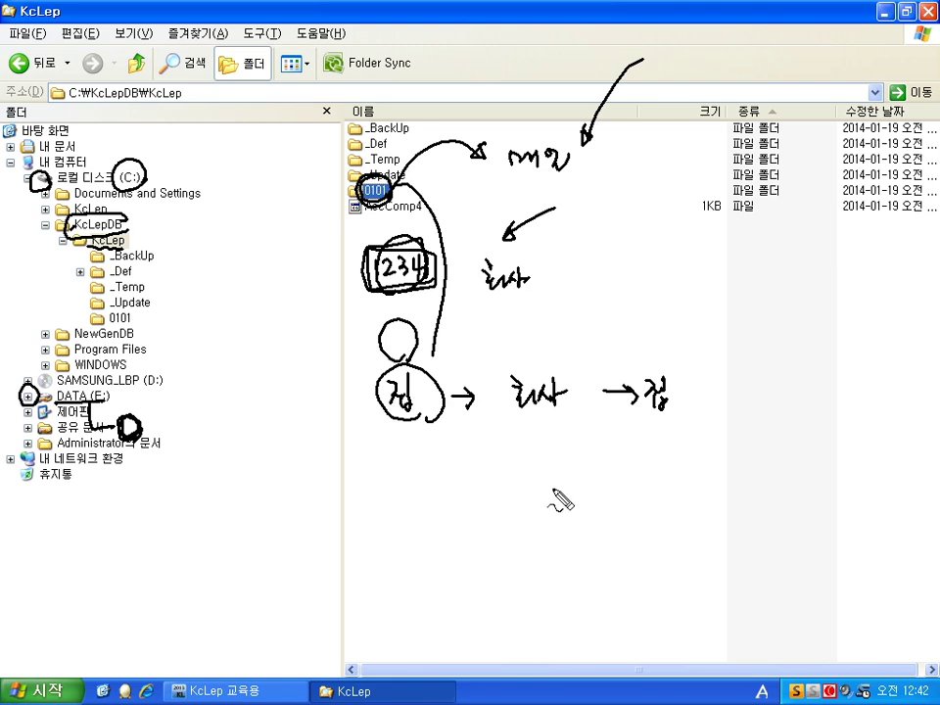
pyautogui.press('Escape')
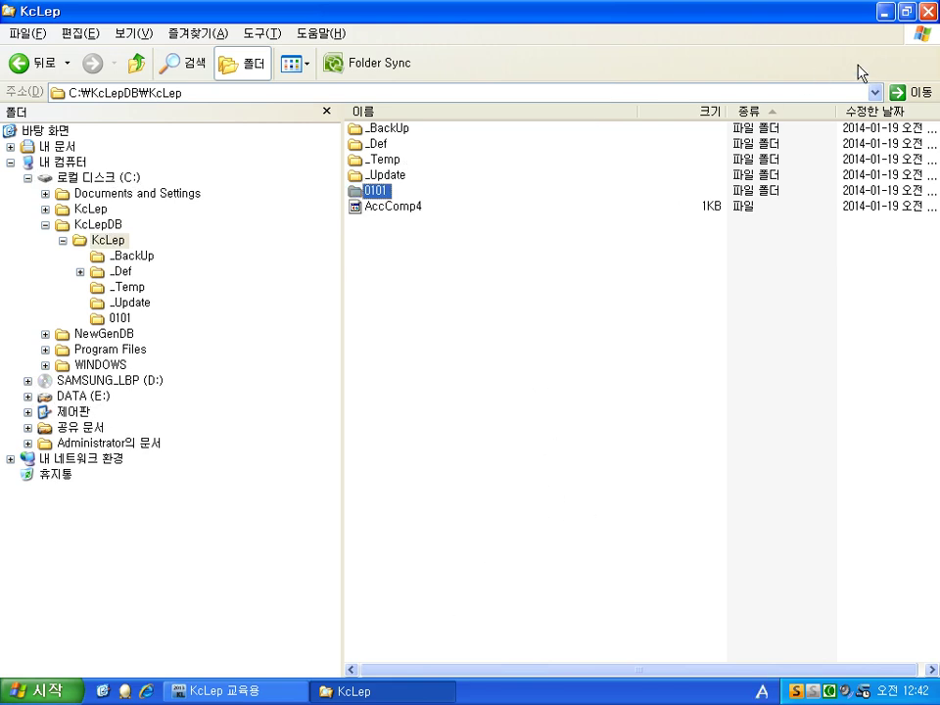
# - Close the Explorer window, then switch the KcLep login drive to E:\KcLepDB and back to C:\KcLepDB
pyautogui.click(927, 10)
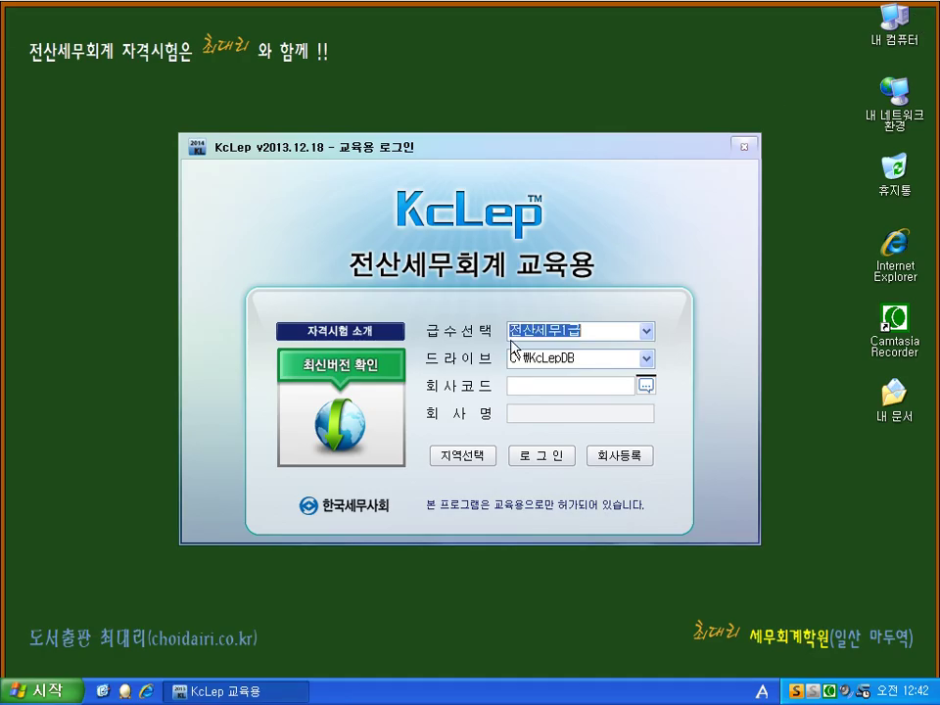
pyautogui.click(646, 359)
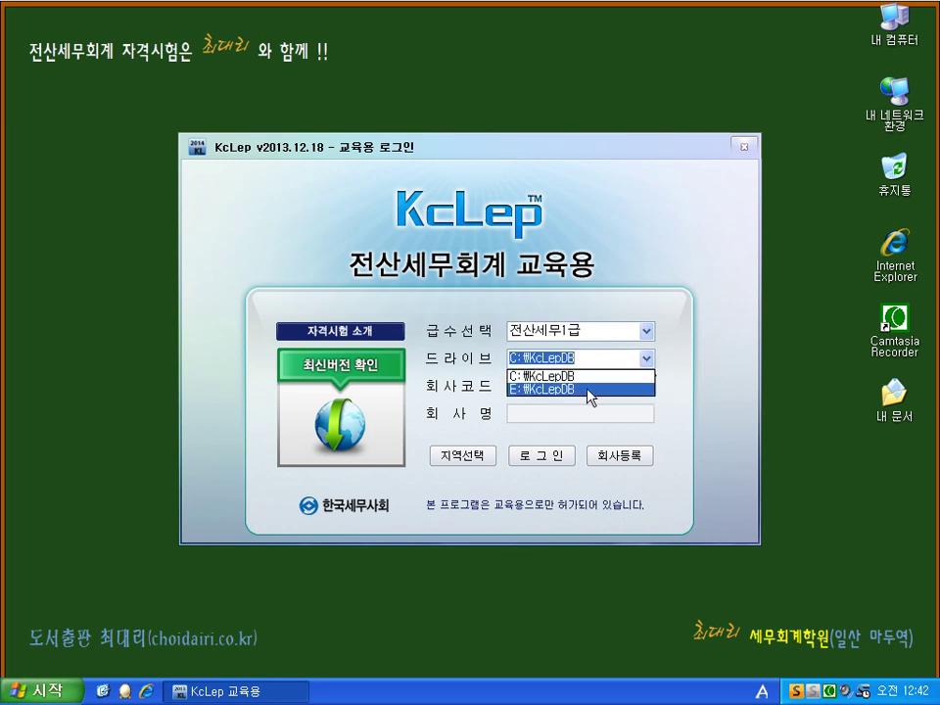
pyautogui.click(572, 389)
pyautogui.click(646, 360)
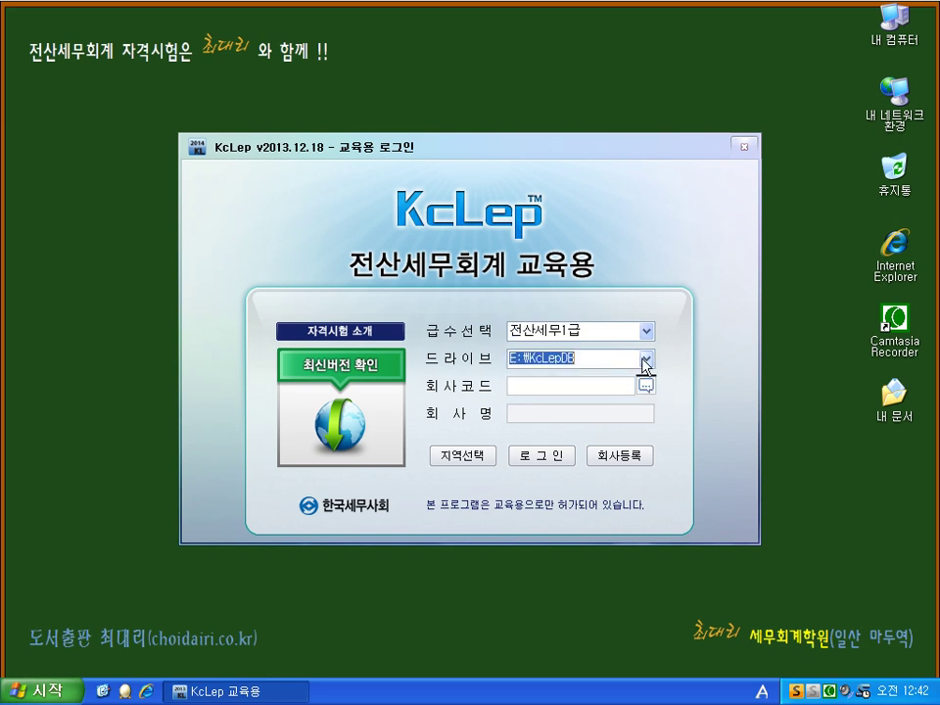
pyautogui.click(615, 374)
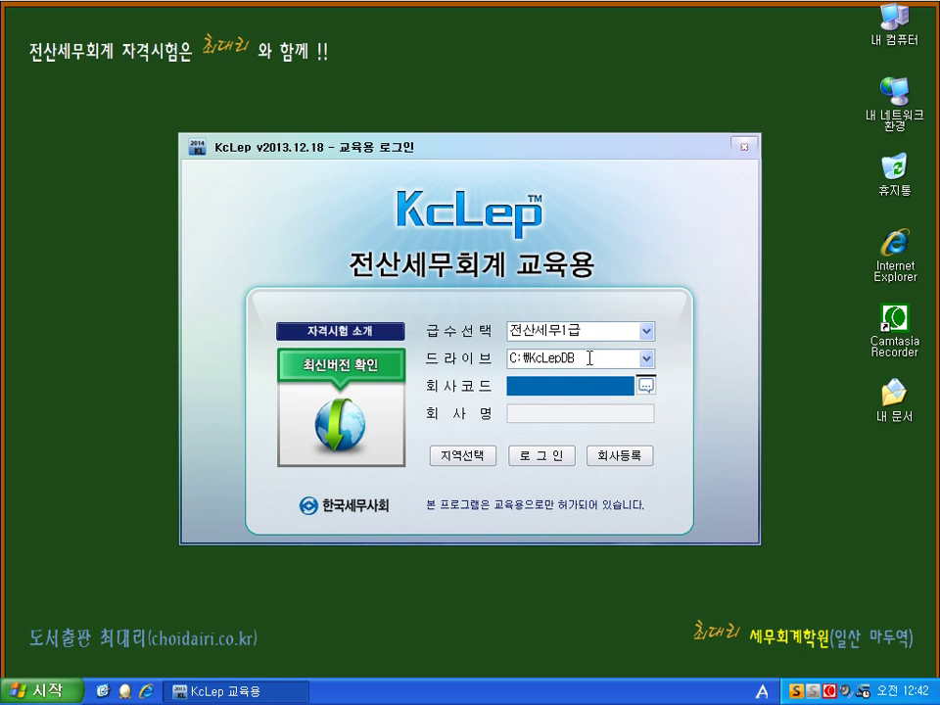
# - Choose company 0101 테스트 from the company code lookup and log in under 전산세무1급
pyautogui.click(644, 384)
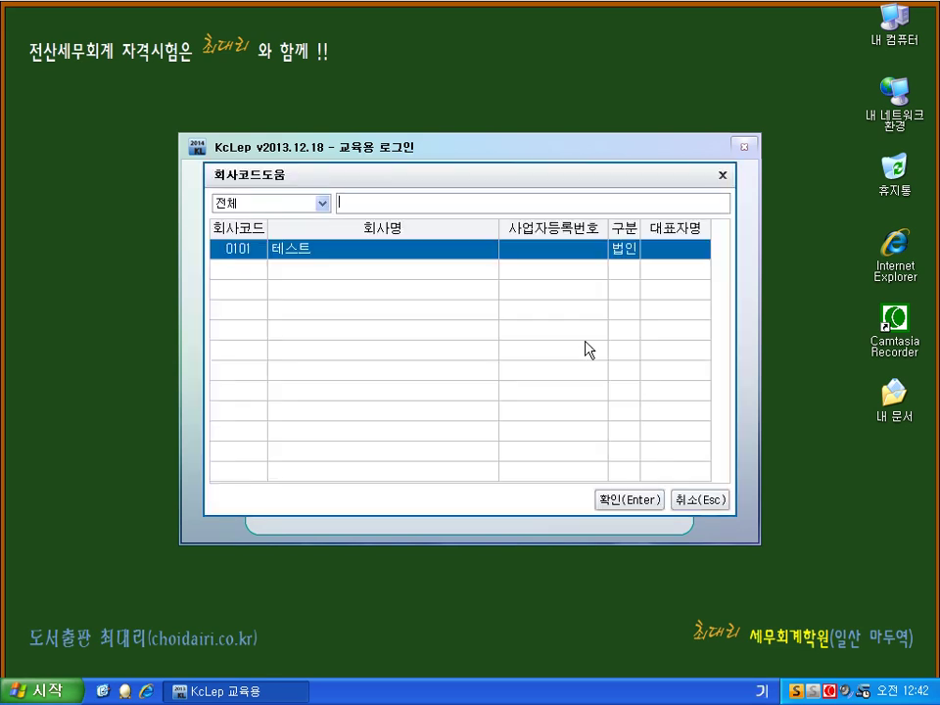
pyautogui.click(617, 501)
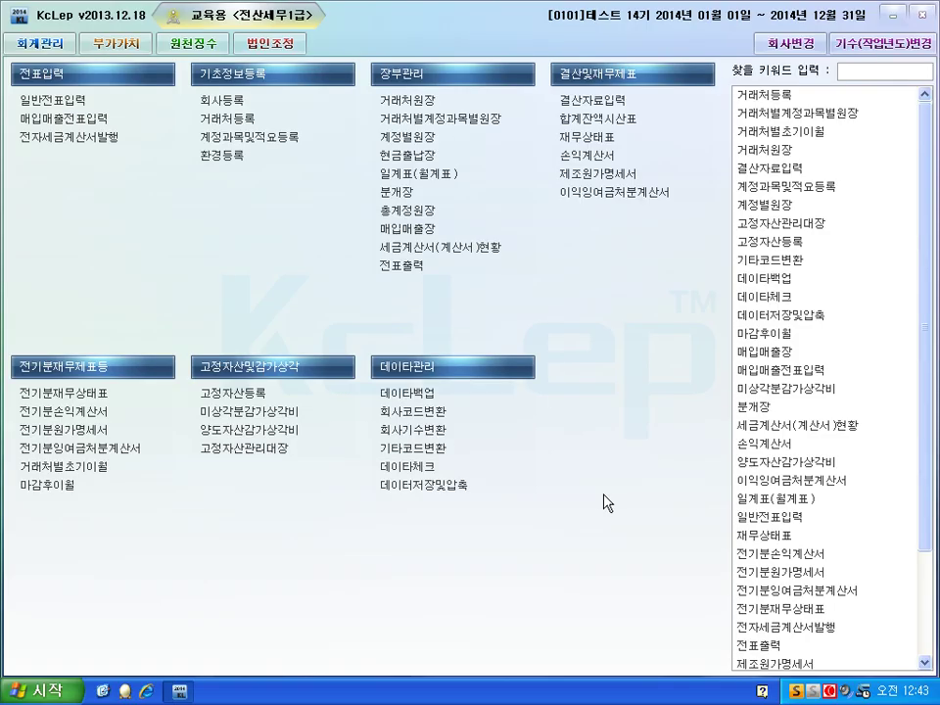